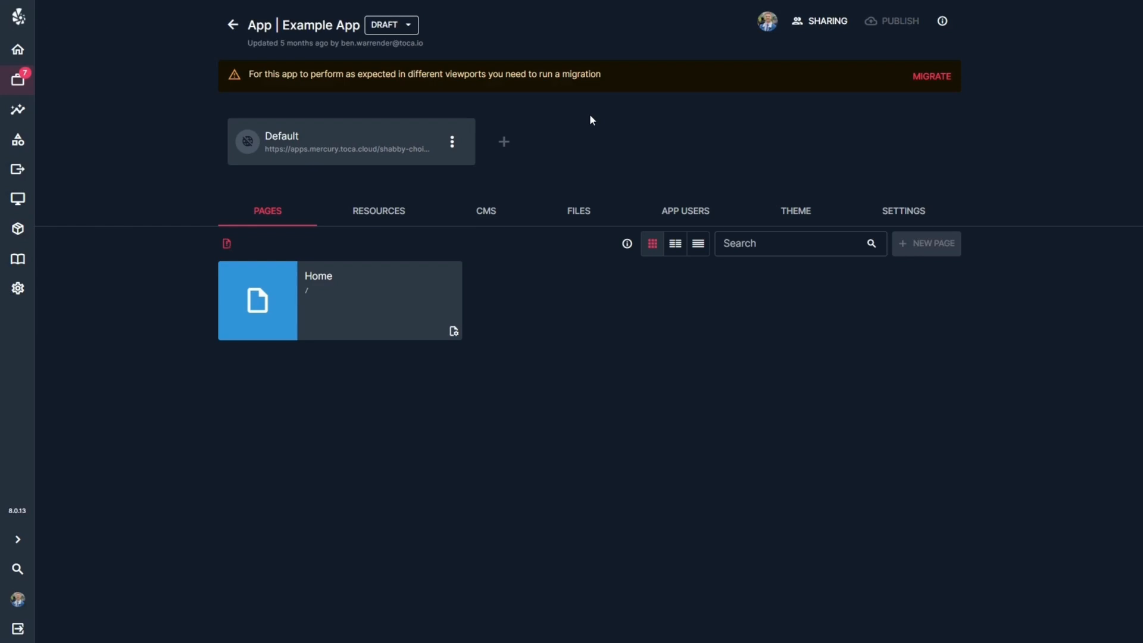
Run the viewport migration for Example App and close the migration log.
left_click(939, 77)
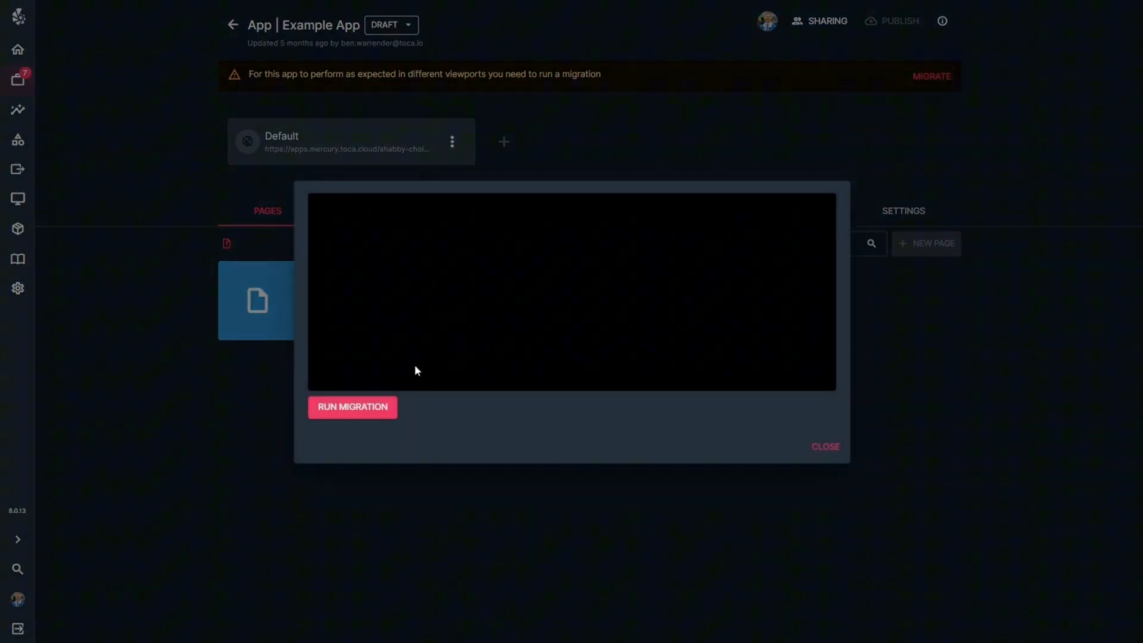
left_click(355, 410)
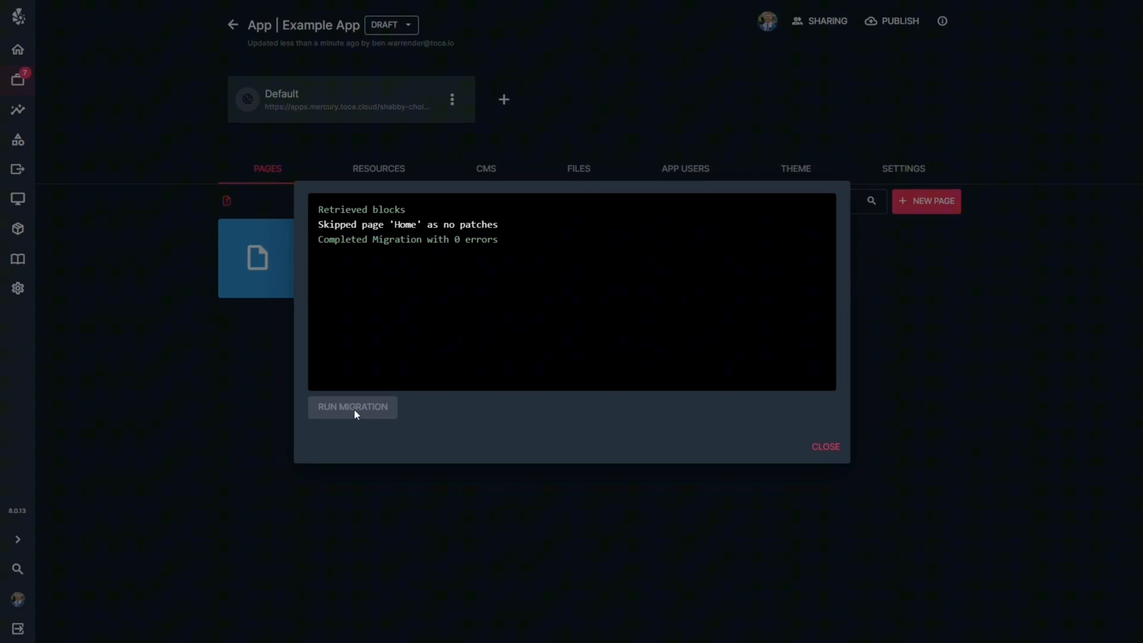
left_click(834, 451)
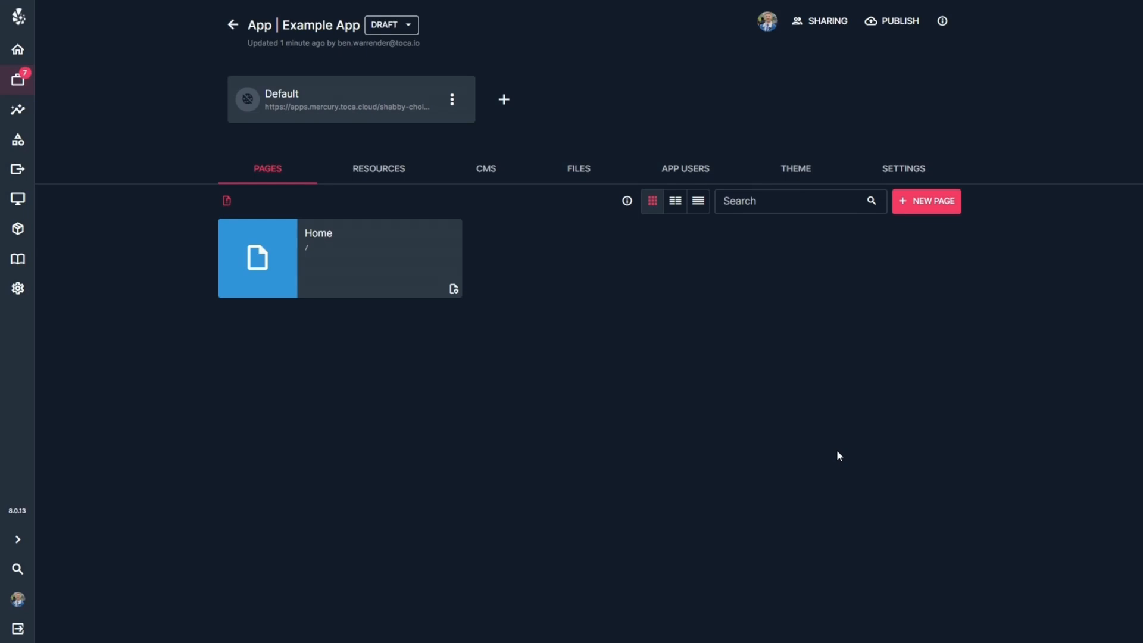
Review the theme's viewport breakpoint widths and switch the viewport mode to Fluid Layout.
left_click(909, 169)
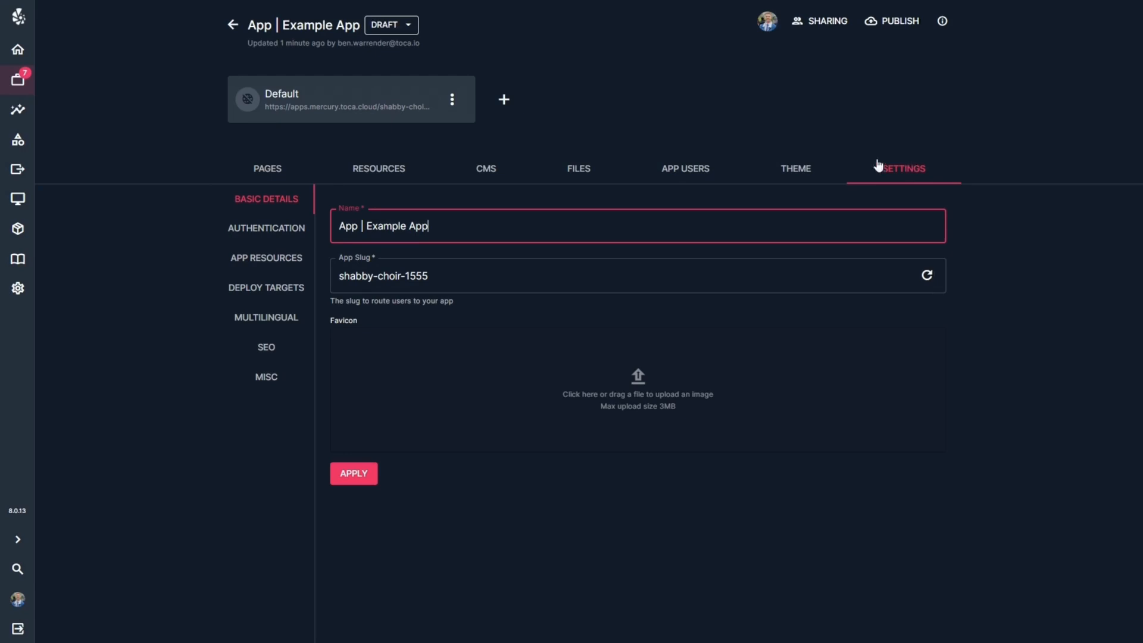
left_click(822, 166)
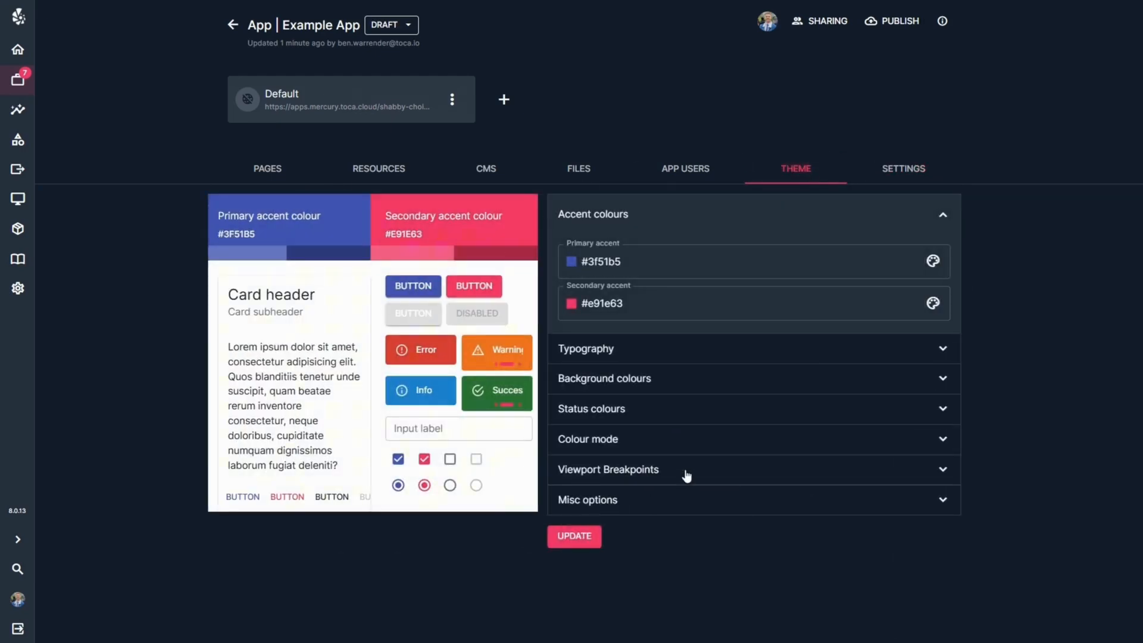
left_click(870, 215)
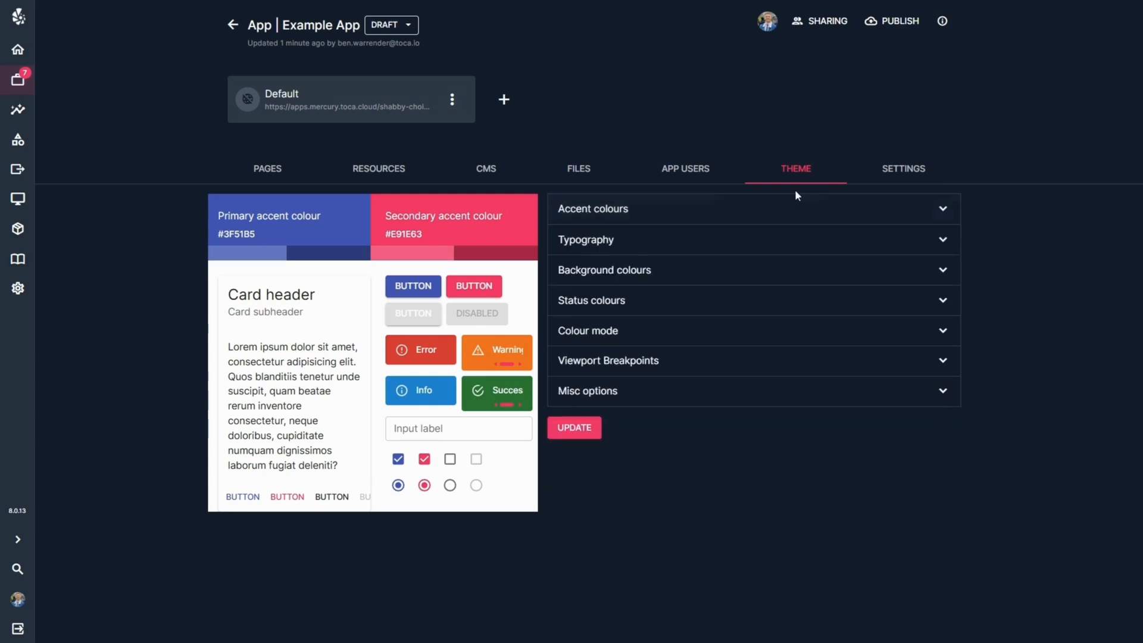
left_click(662, 365)
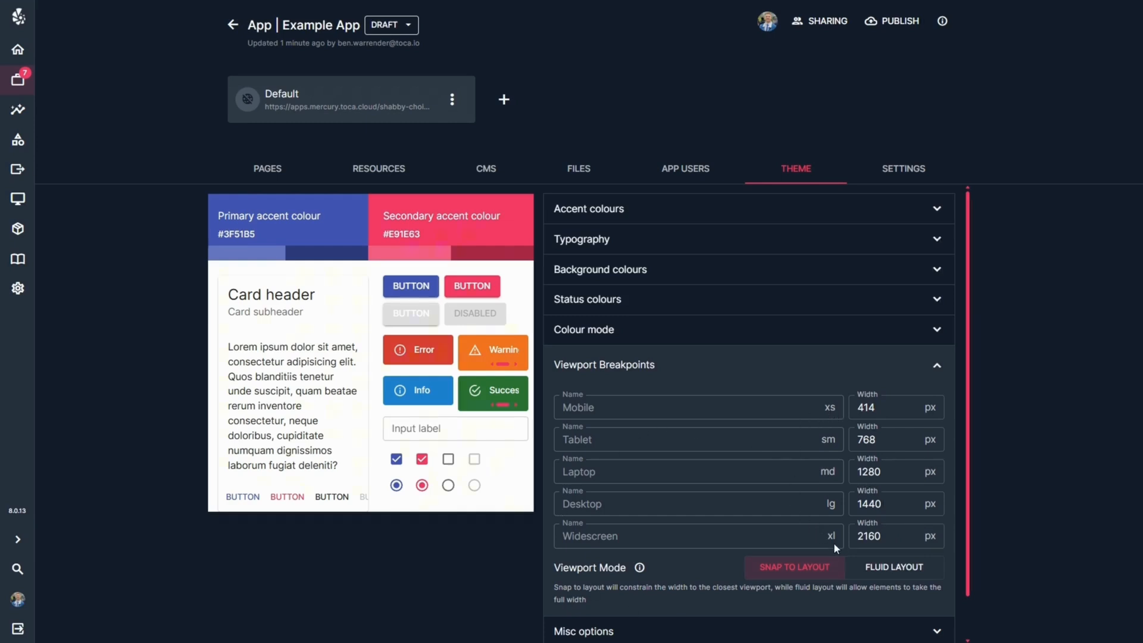
left_click(891, 409)
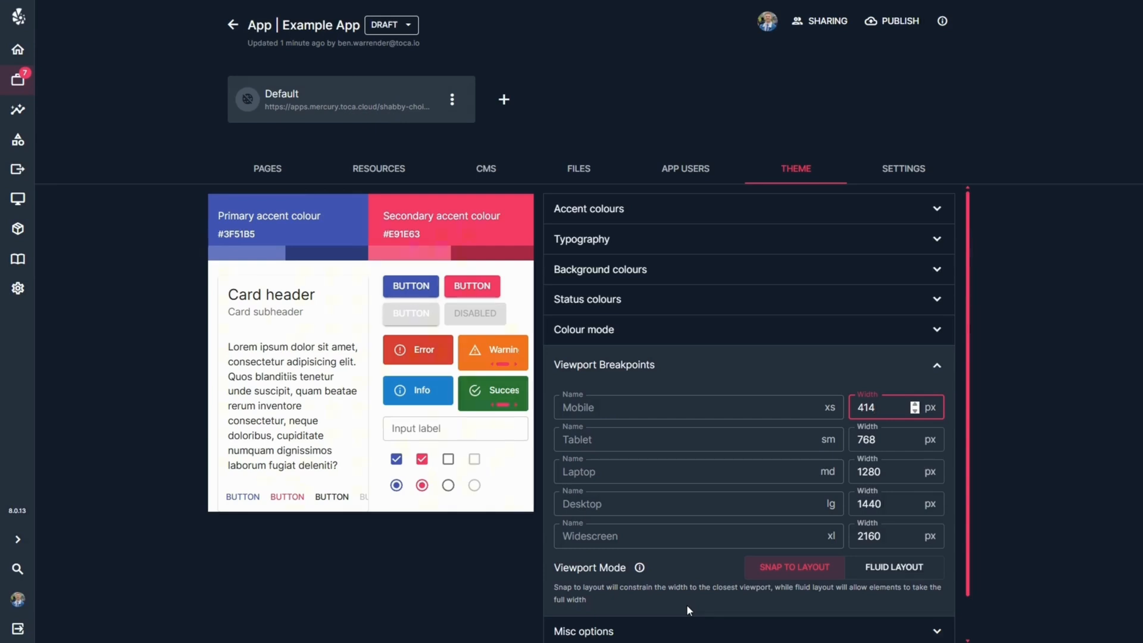
left_click(883, 443)
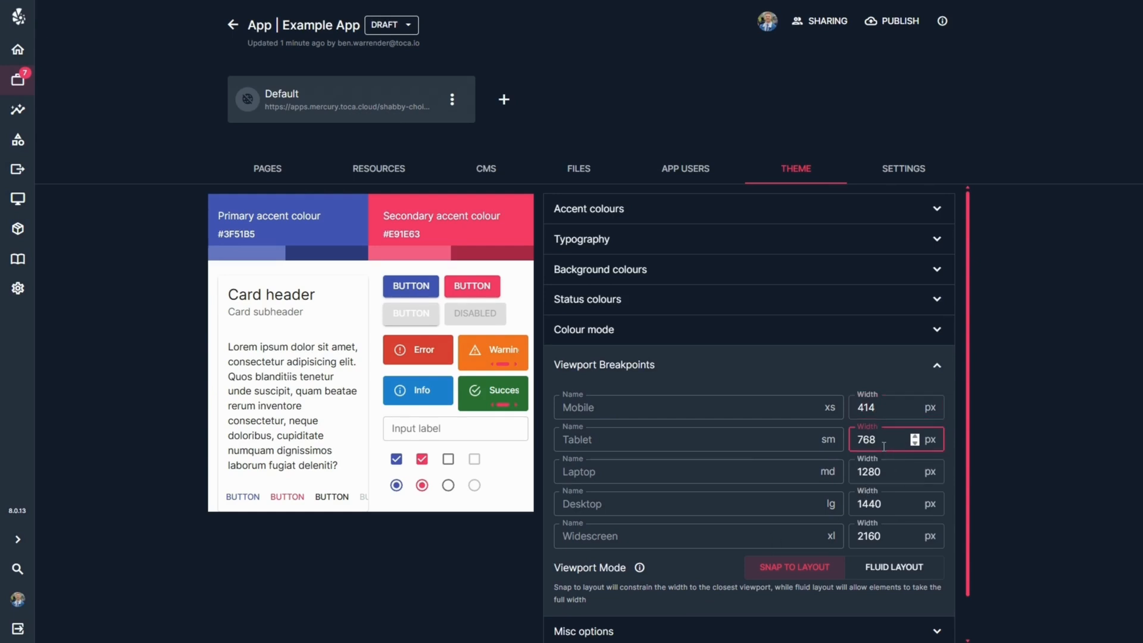
left_click(899, 570)
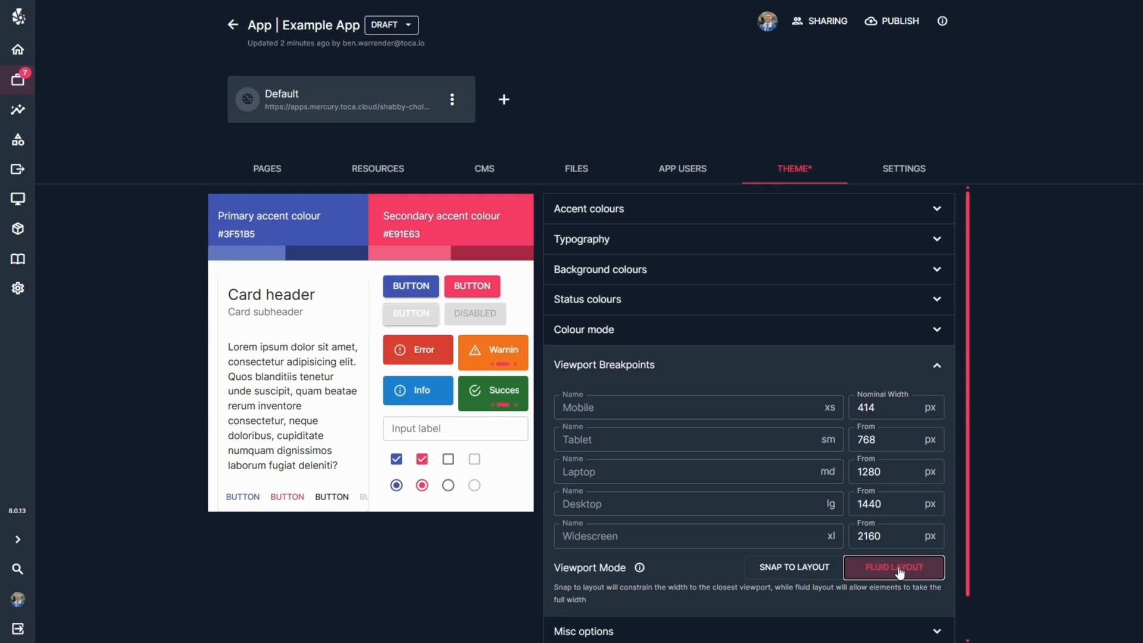
Open the Home page in the app designer, leaving the theme configuration changes unsaved.
left_click(260, 171)
left_click(330, 260)
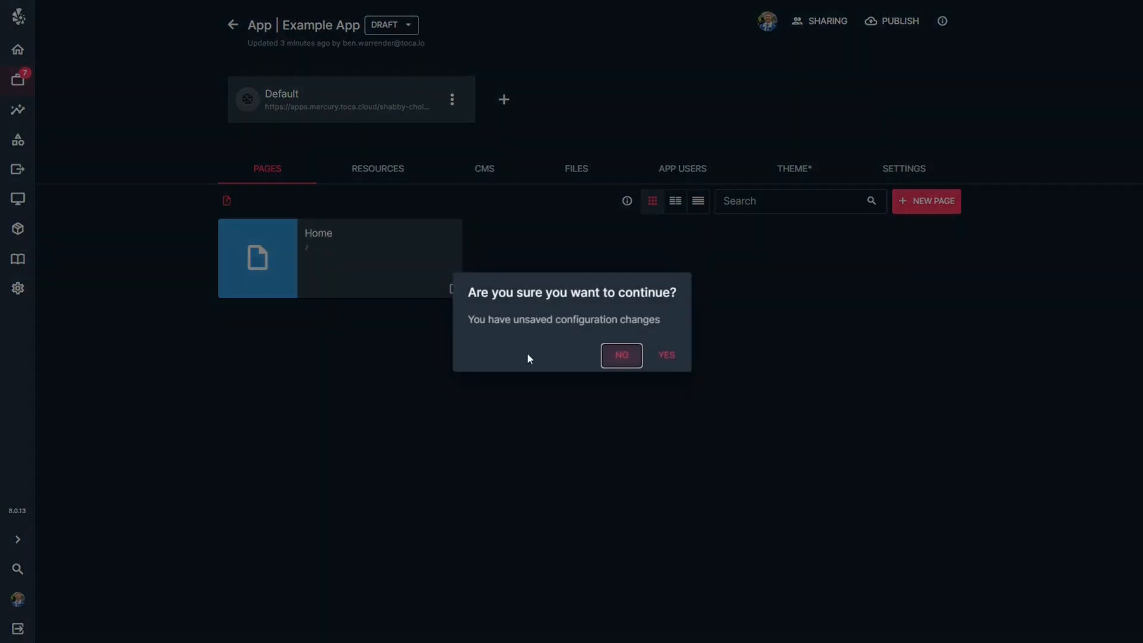
left_click(665, 358)
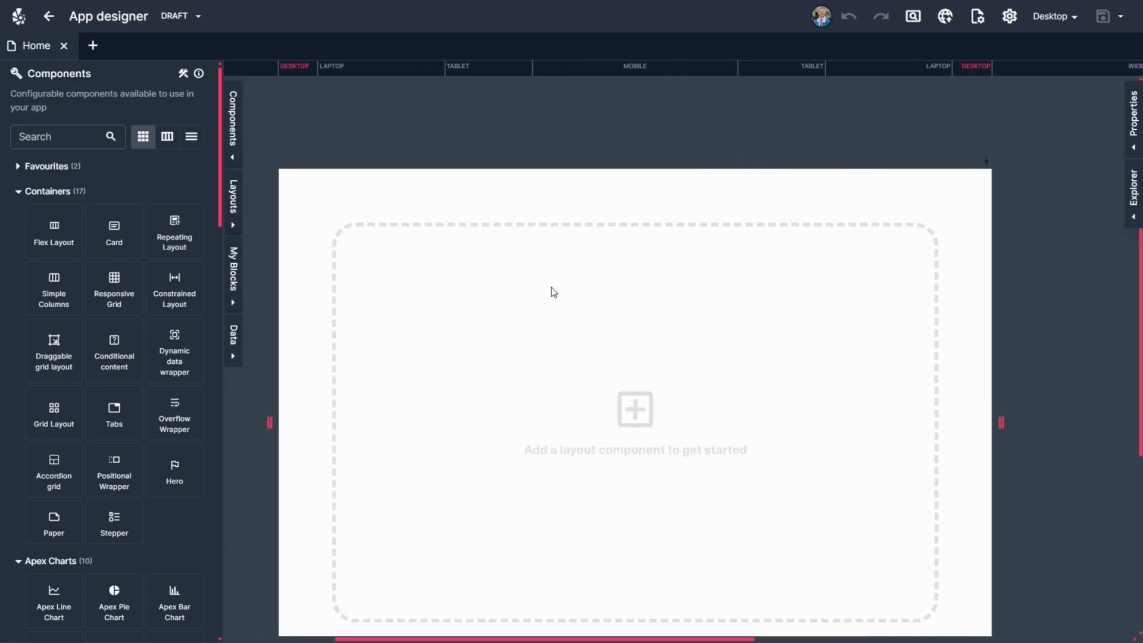
View the empty Home page canvas at the Laptop, Tablet, Mobile and Widescreen breakpoints, ending on Desktop.
left_click(357, 72)
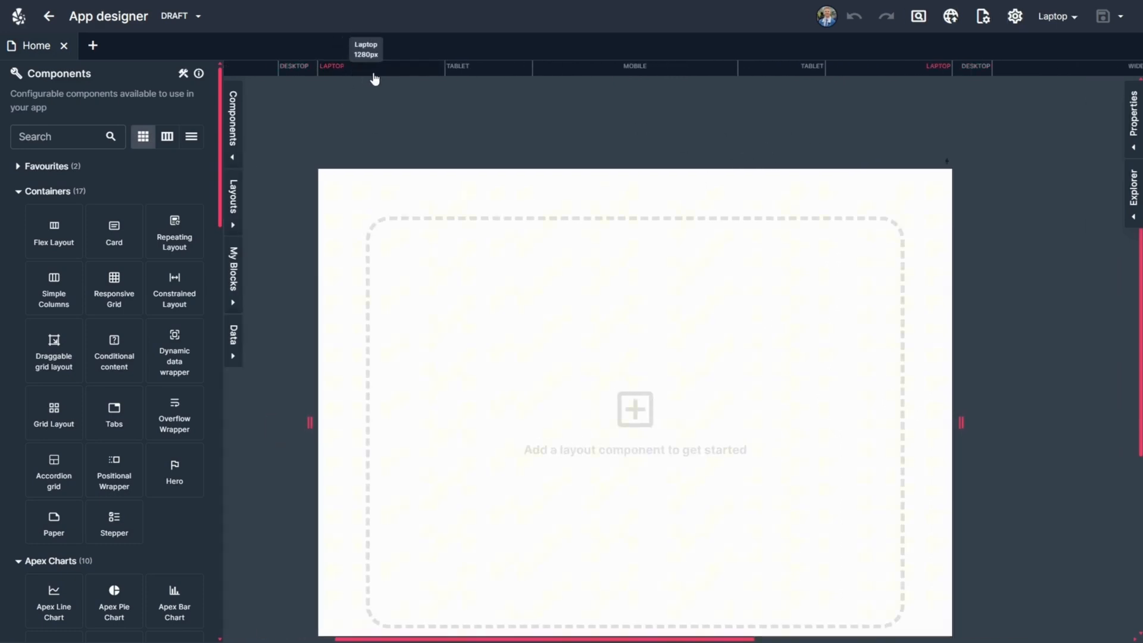
left_click(470, 77)
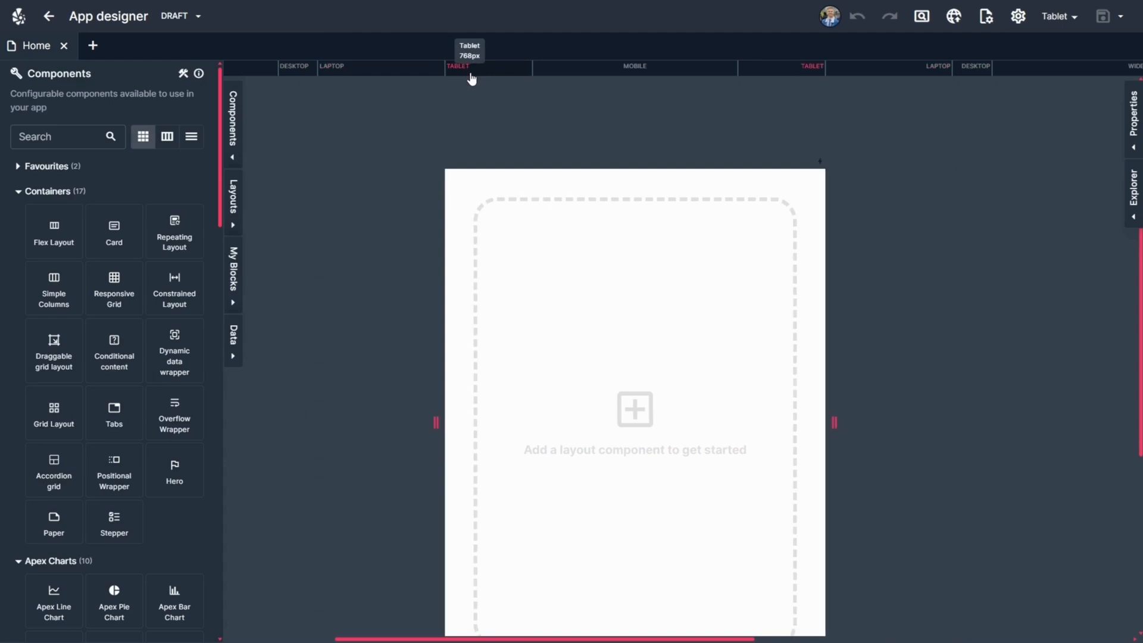
left_click(577, 76)
left_click(499, 78)
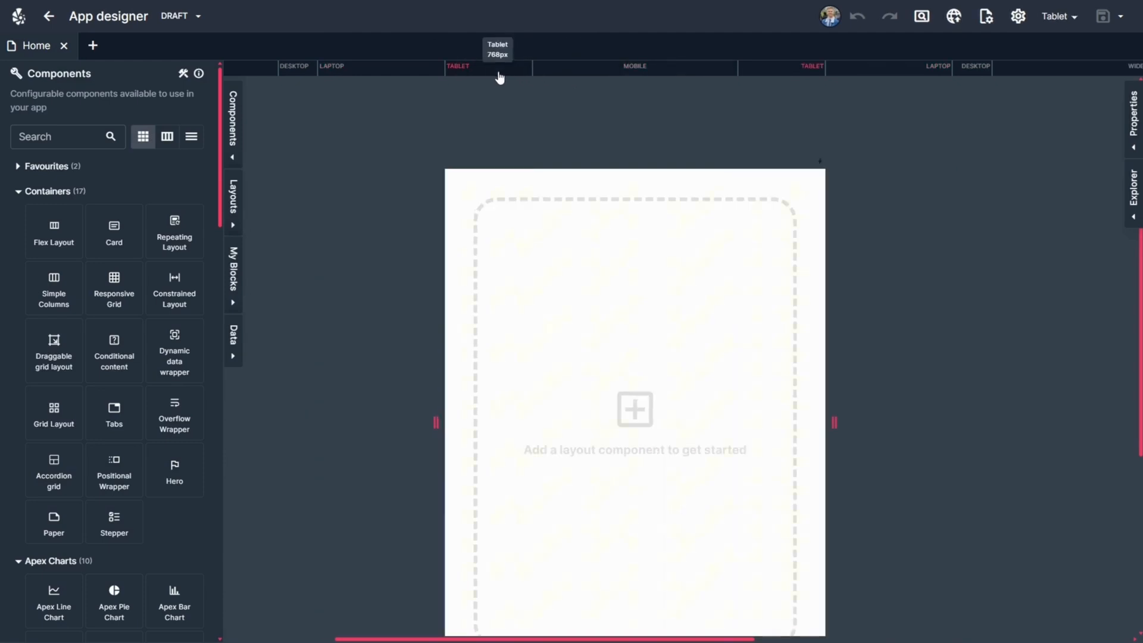
left_click(406, 77)
left_click(309, 76)
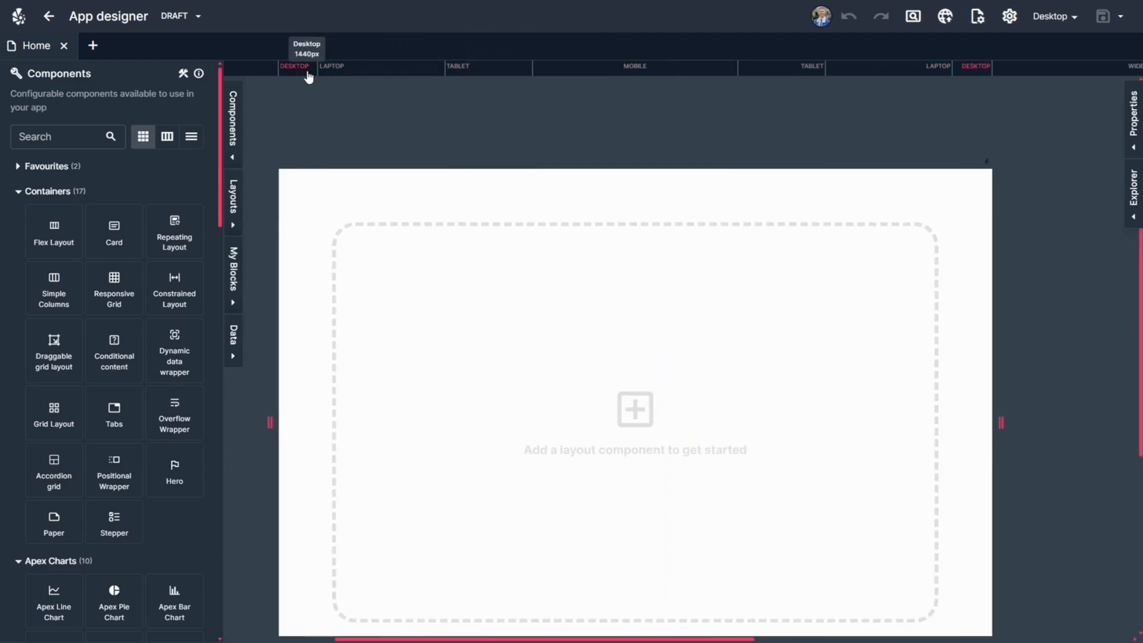
left_click(256, 72)
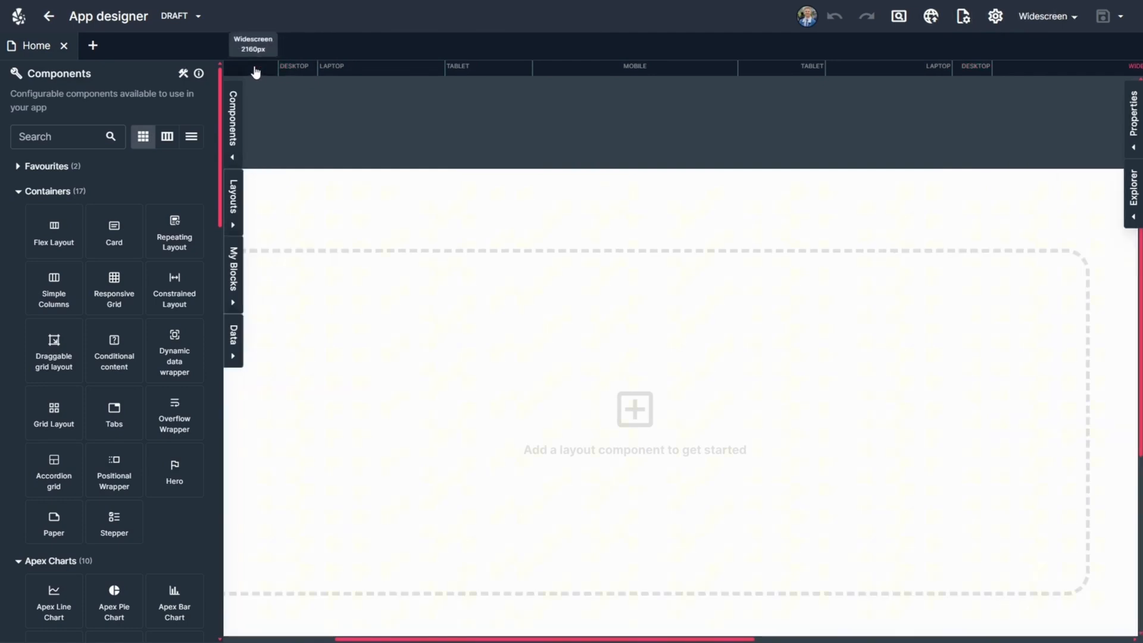
left_click(301, 74)
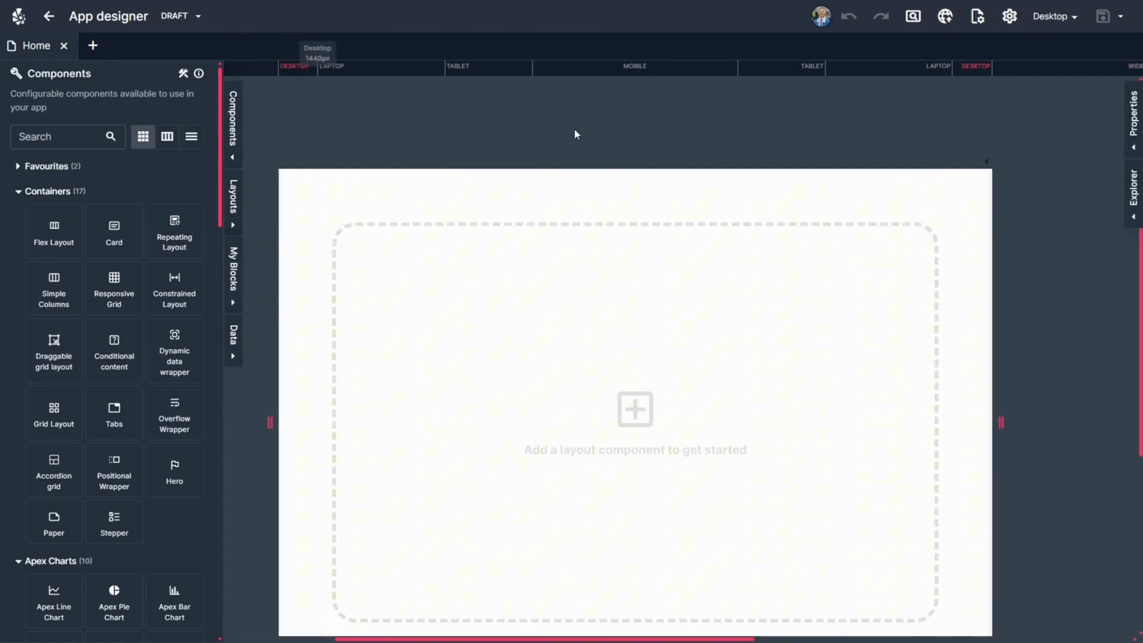
Look through the list of viewports and view the canvas at the Mobile and Tablet breakpoints.
left_click(1063, 28)
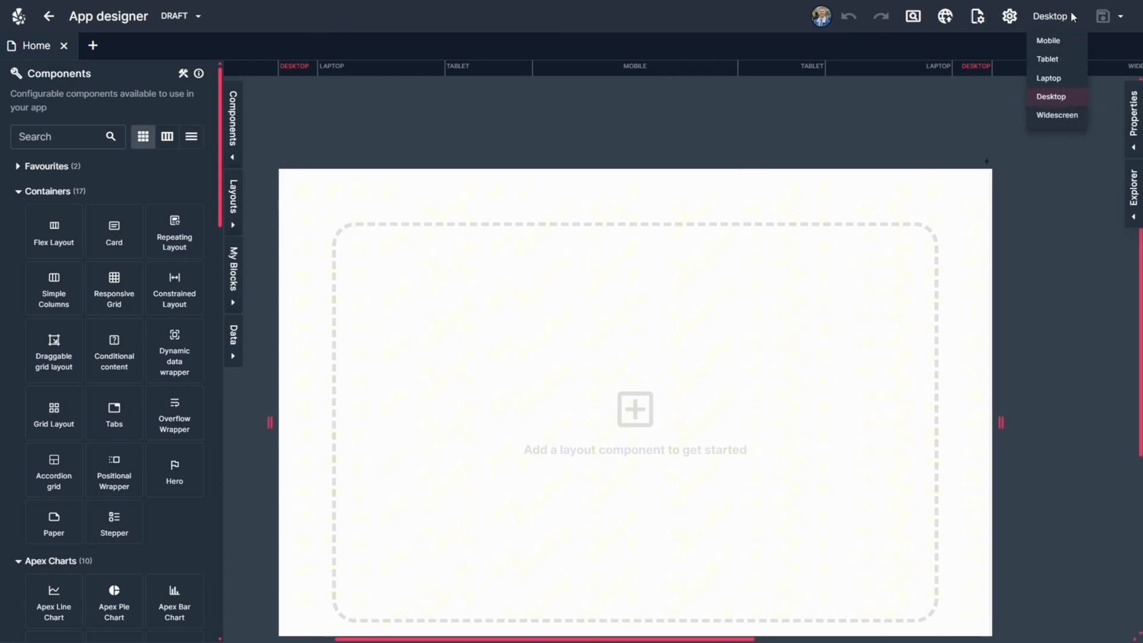
left_click(1068, 18)
left_click(617, 67)
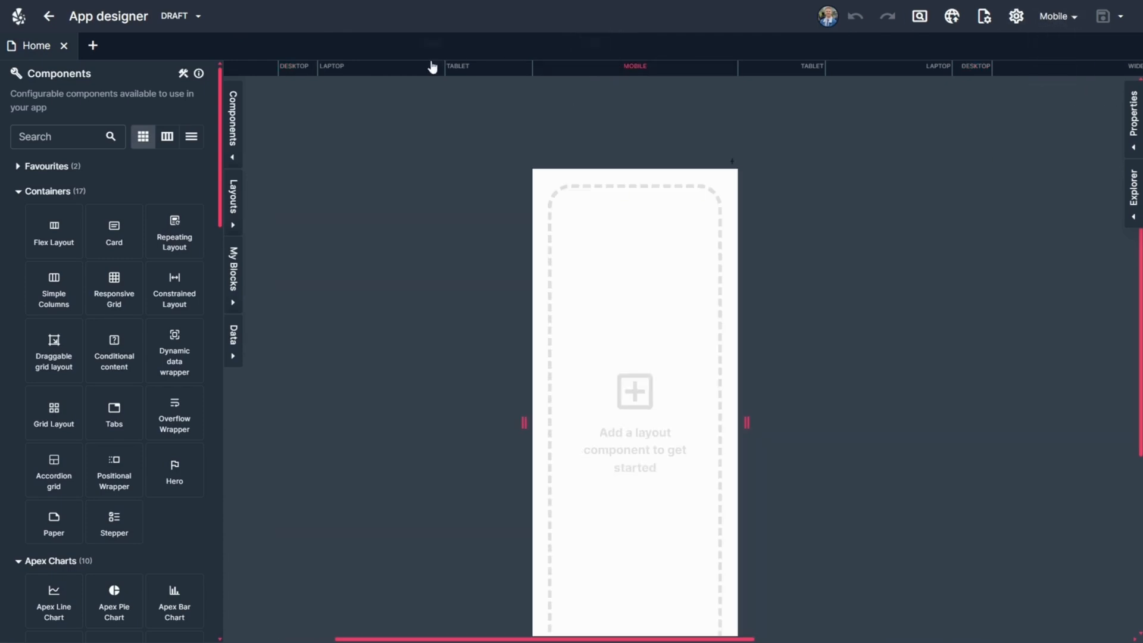
left_click(479, 75)
View the canvas in the Laptop viewport, stretch it freehand to nearly desktop width, and return to the Desktop viewport.
left_click(383, 76)
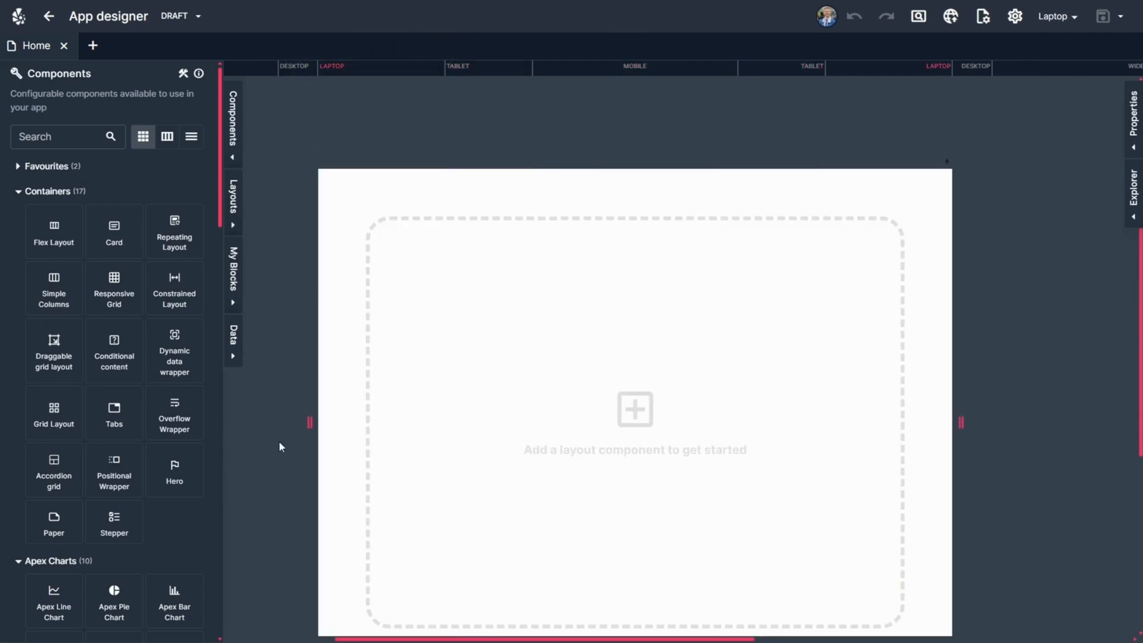
left_click_drag(309, 422, 260, 403)
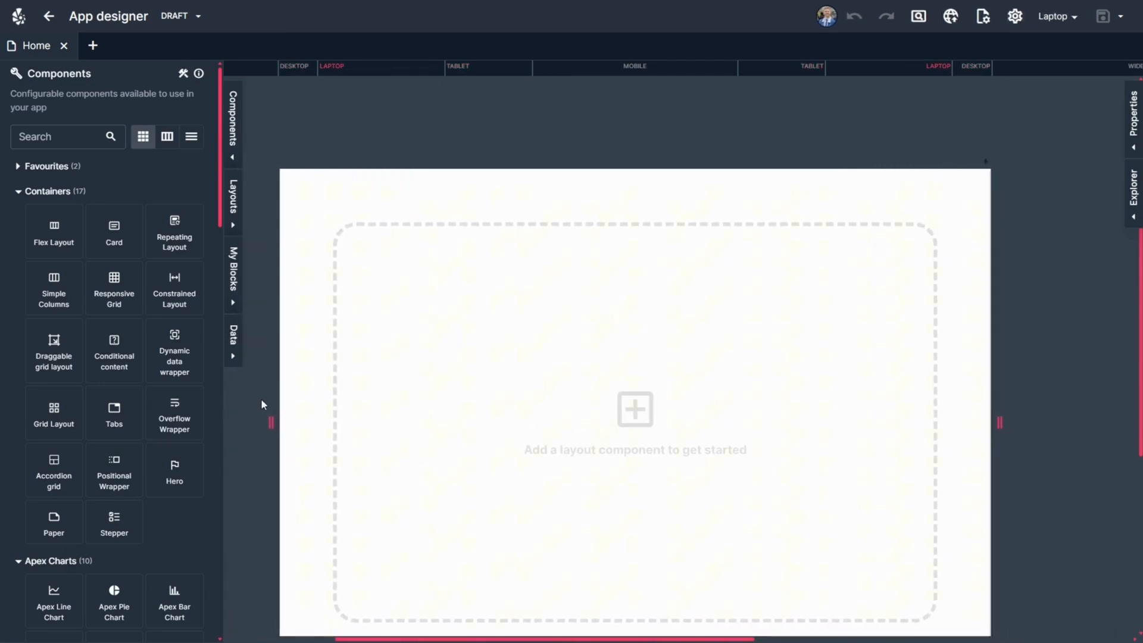
left_click(297, 69)
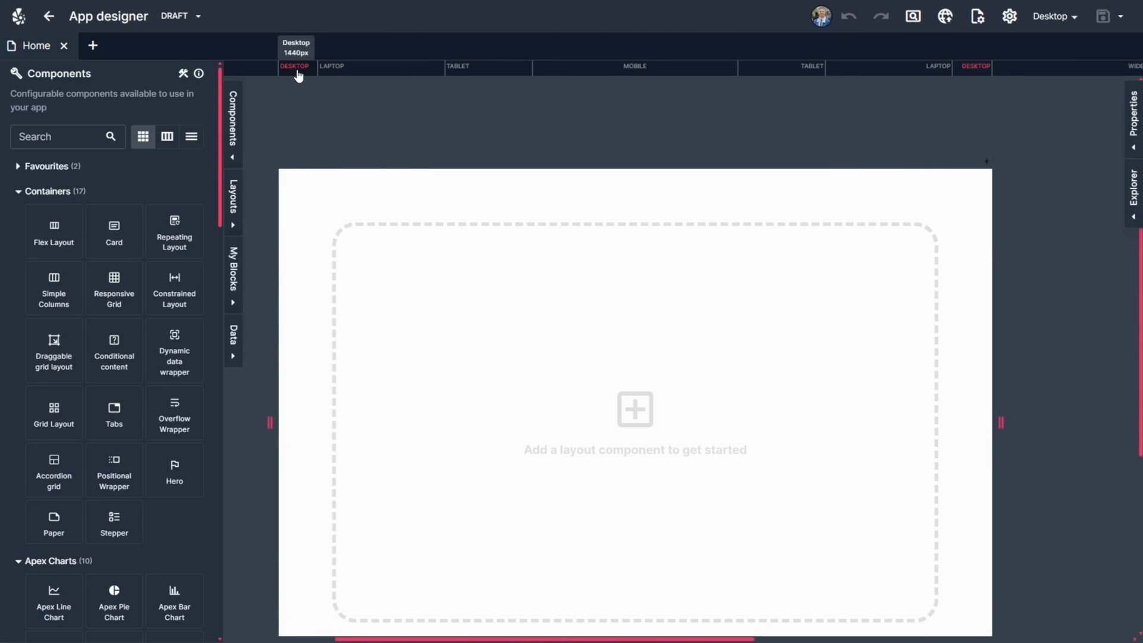
Add a Flex Layout to the Home page and place an Image component inside it.
left_click_drag(54, 232, 446, 263)
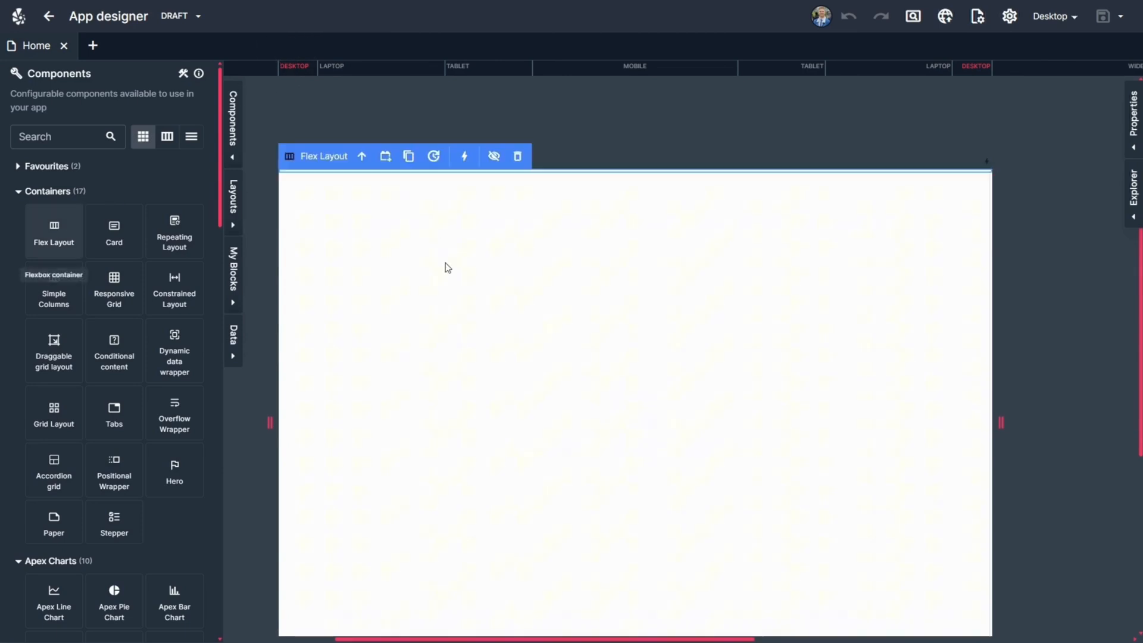
scroll(1030, 416, "down", 10)
left_click(59, 136)
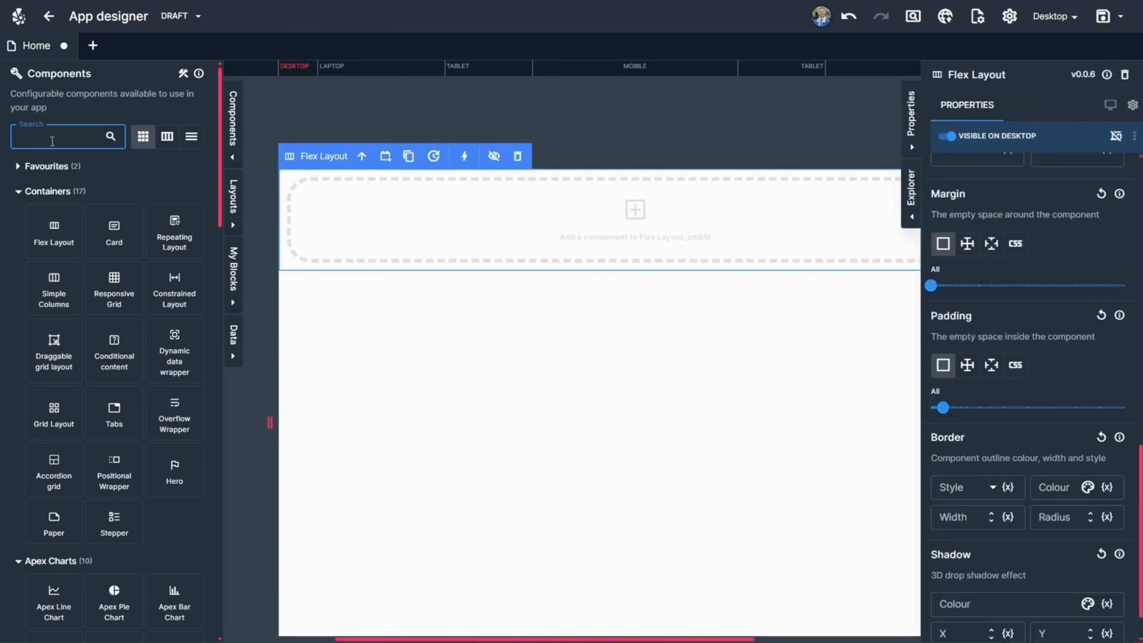
type("image")
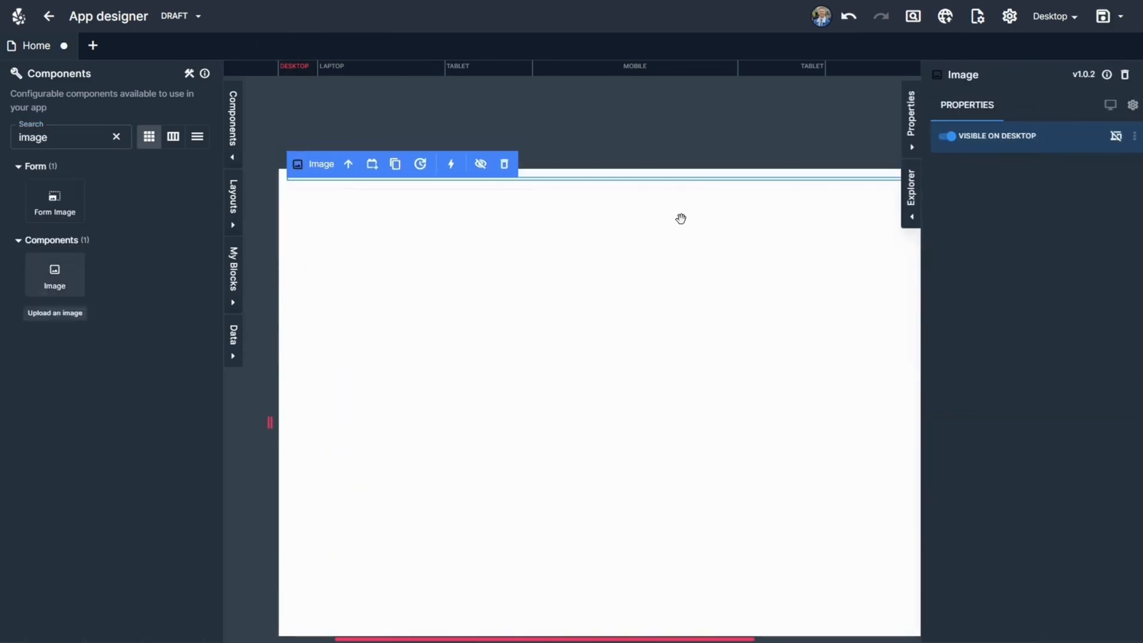
Find the Button component and place it above the image in the Flex Layout.
left_click(116, 136)
type("button")
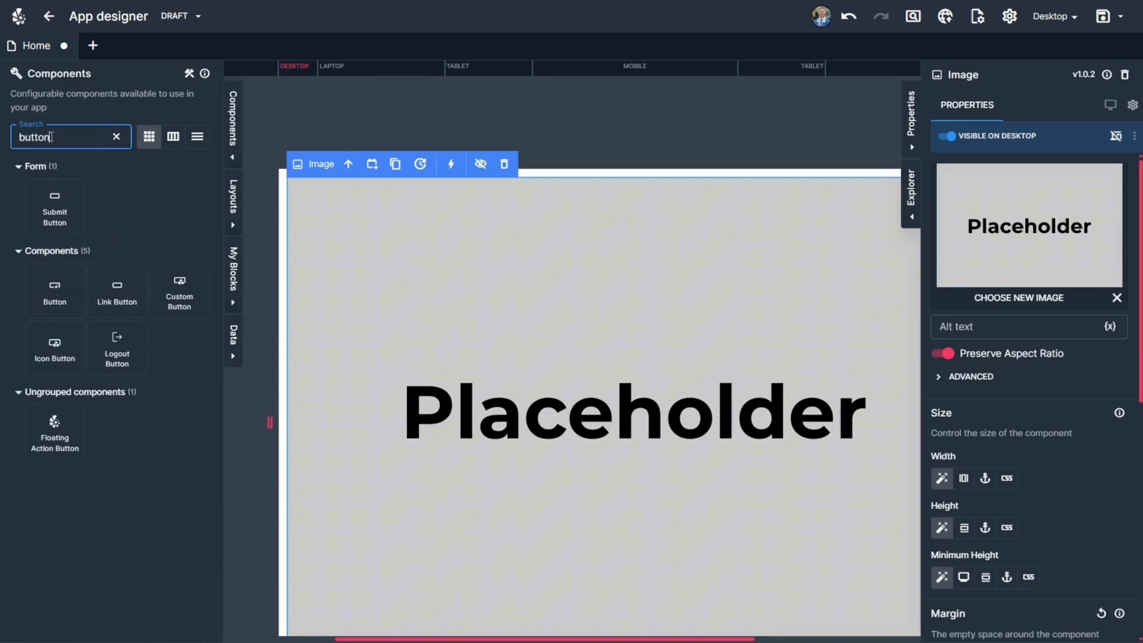
left_click_drag(55, 280, 606, 208)
Preview the page at the Laptop, Tablet and Mobile breakpoints, and return to design mode on Desktop.
left_click(913, 16)
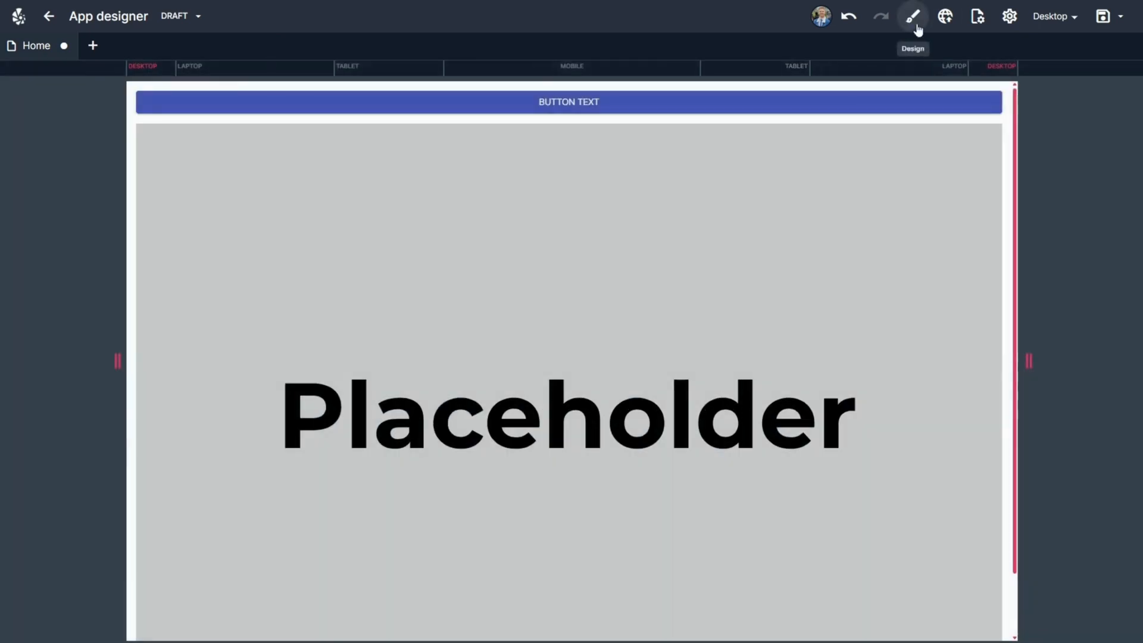
left_click(248, 74)
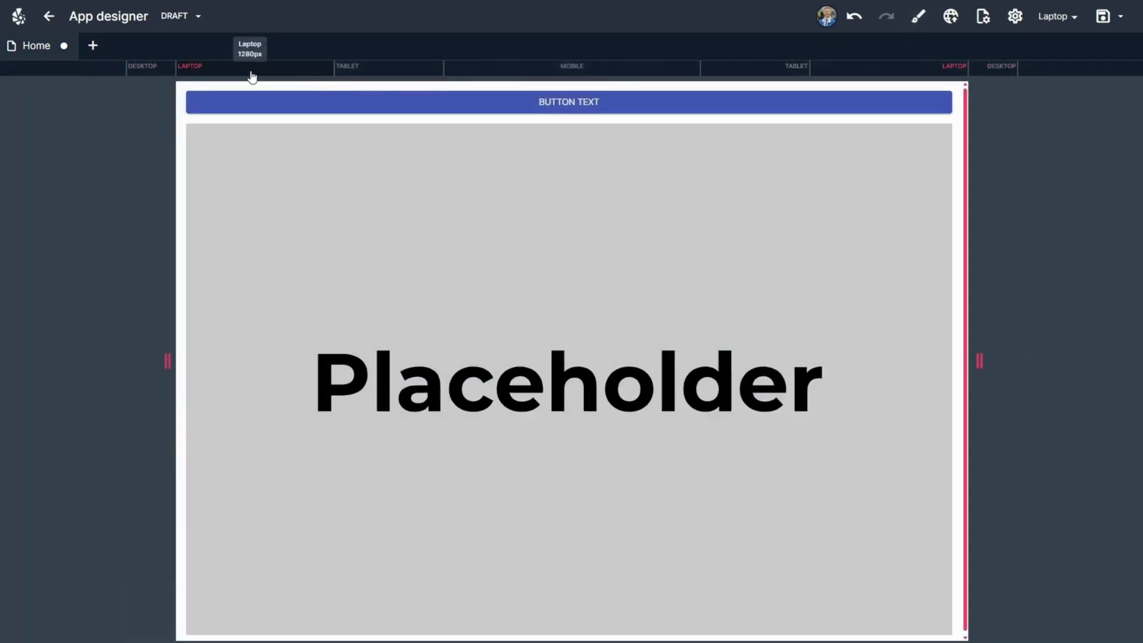
left_click(390, 74)
left_click(539, 74)
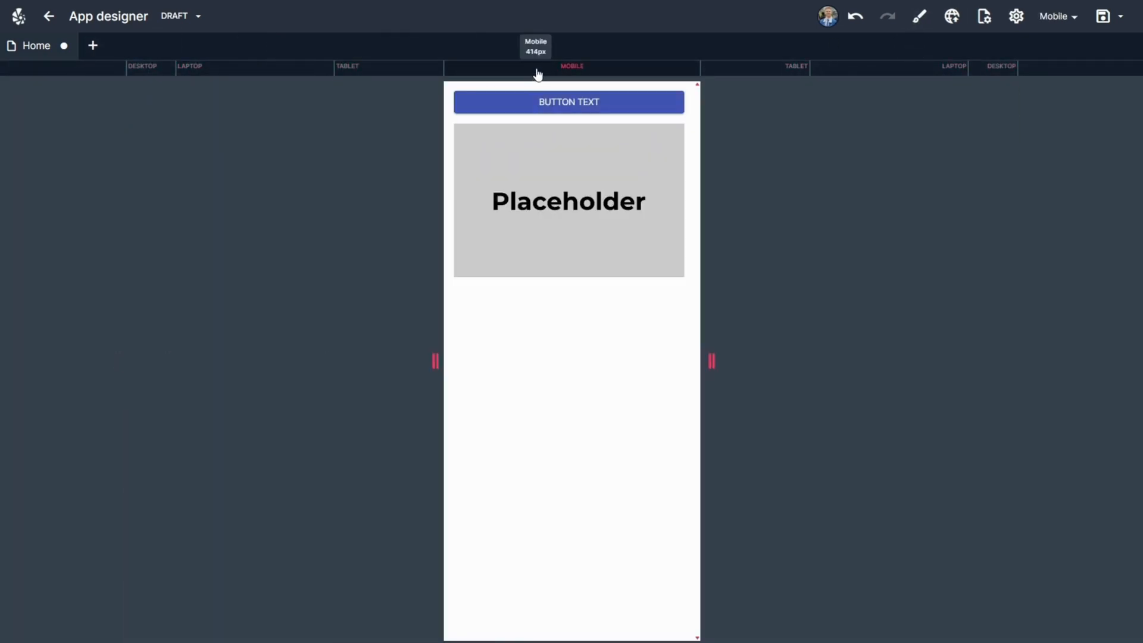
left_click(169, 76)
left_click(911, 18)
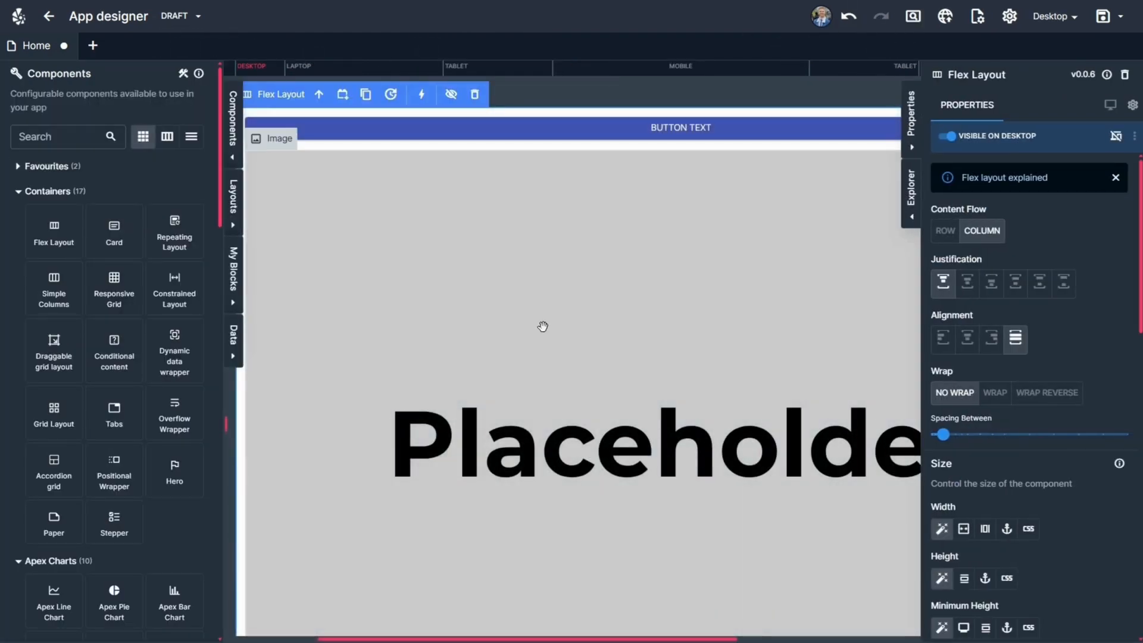
Give the placeholder image a custom CSS width, trying 100 before settling on a larger value, and select its parent Flex Layout.
left_click(562, 245)
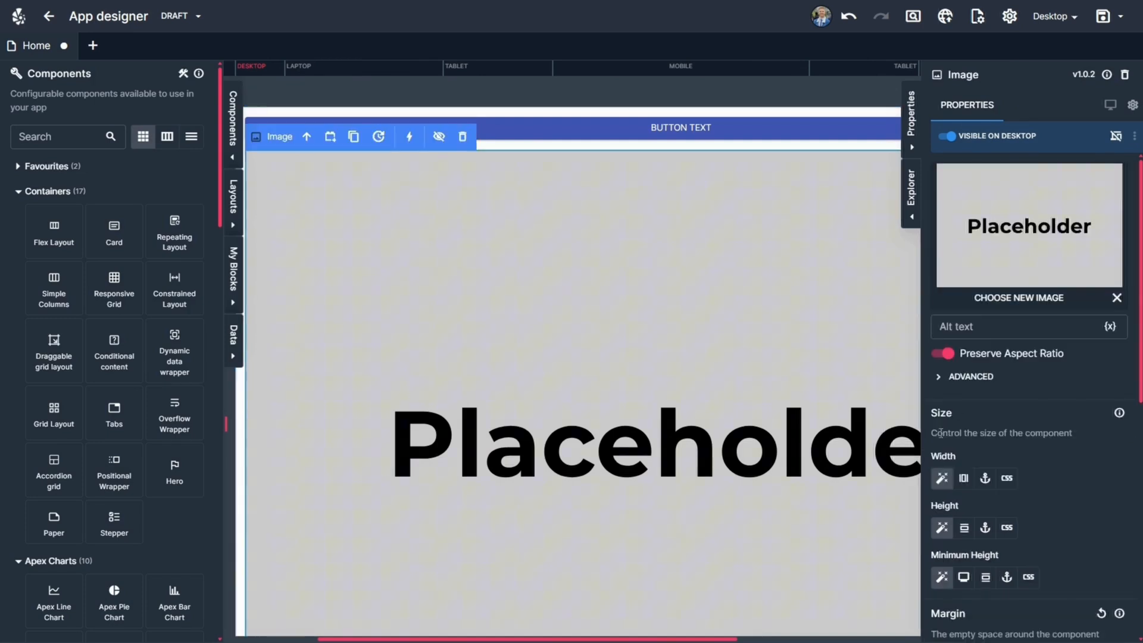
left_click(962, 375)
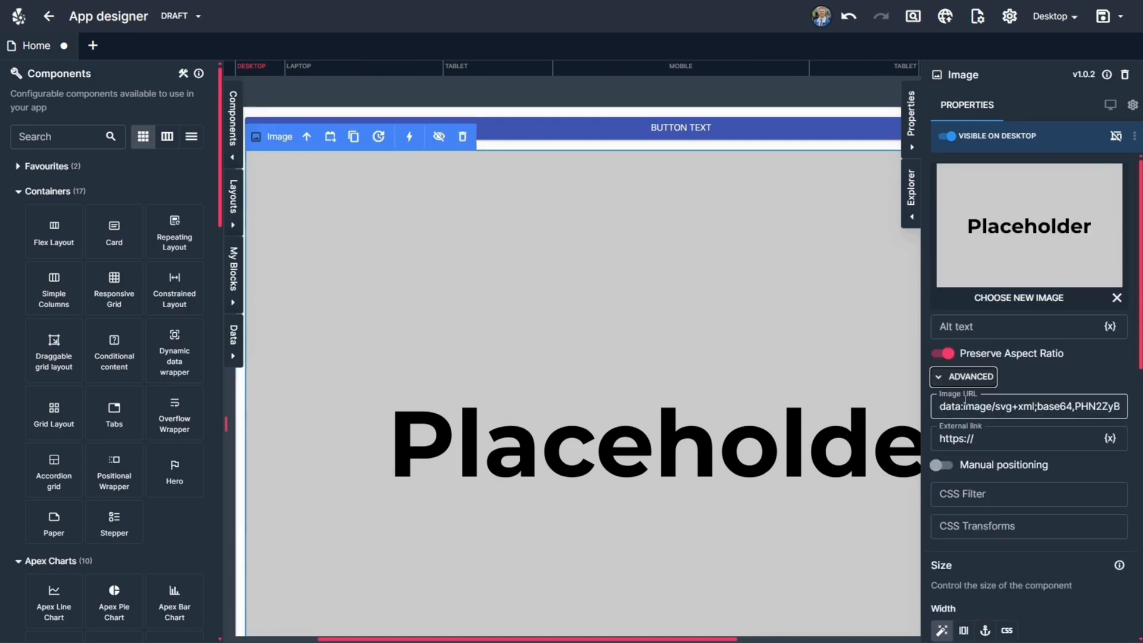
left_click(971, 377)
left_click(1007, 478)
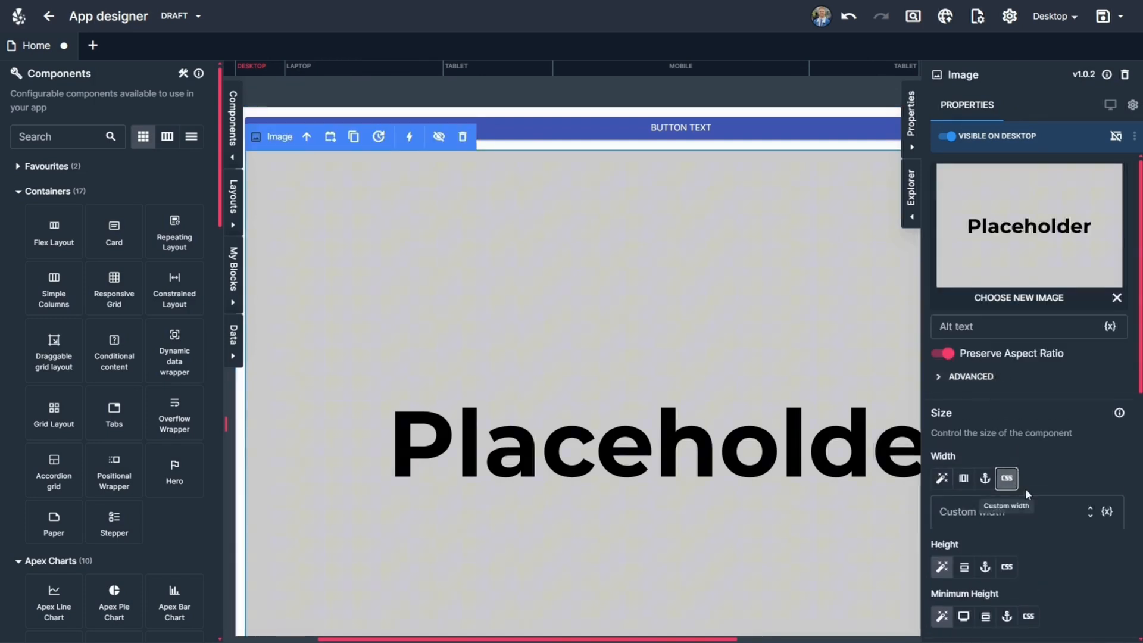
left_click(974, 511)
type("100")
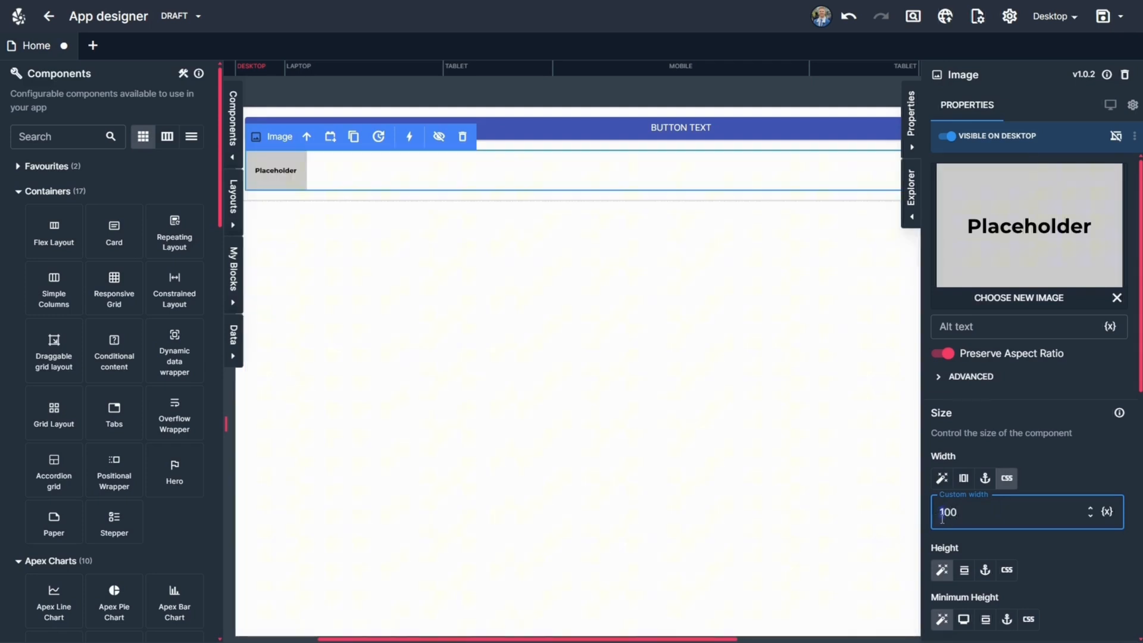
left_click(309, 144)
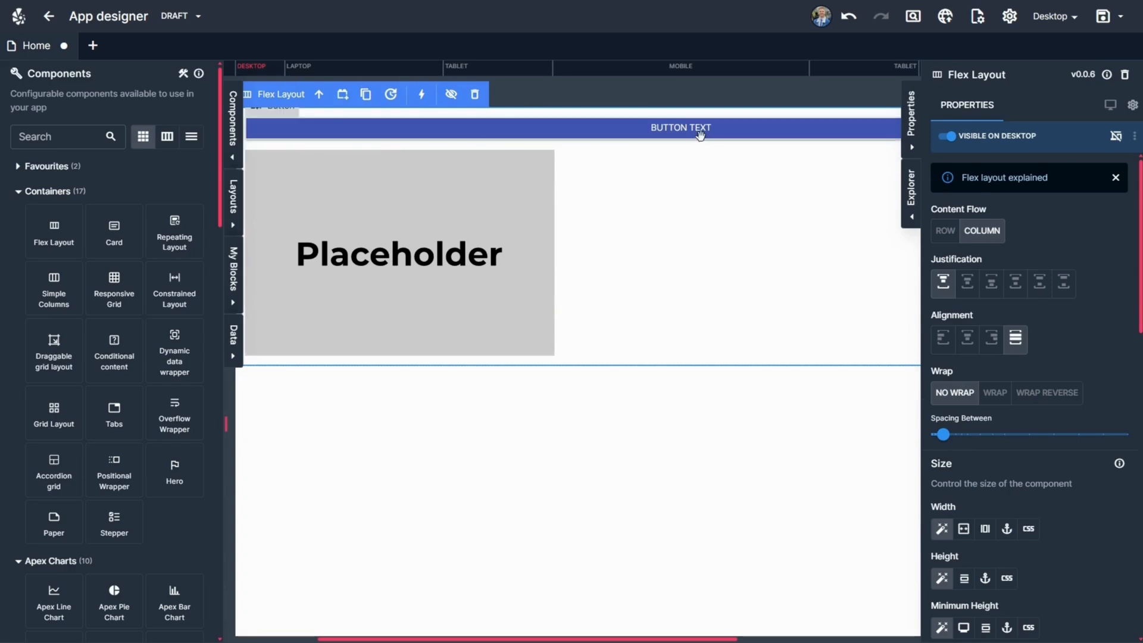
Check the Flex Layout at the Mobile breakpoint, return to Desktop, and set its content flow to Row.
left_click(677, 73)
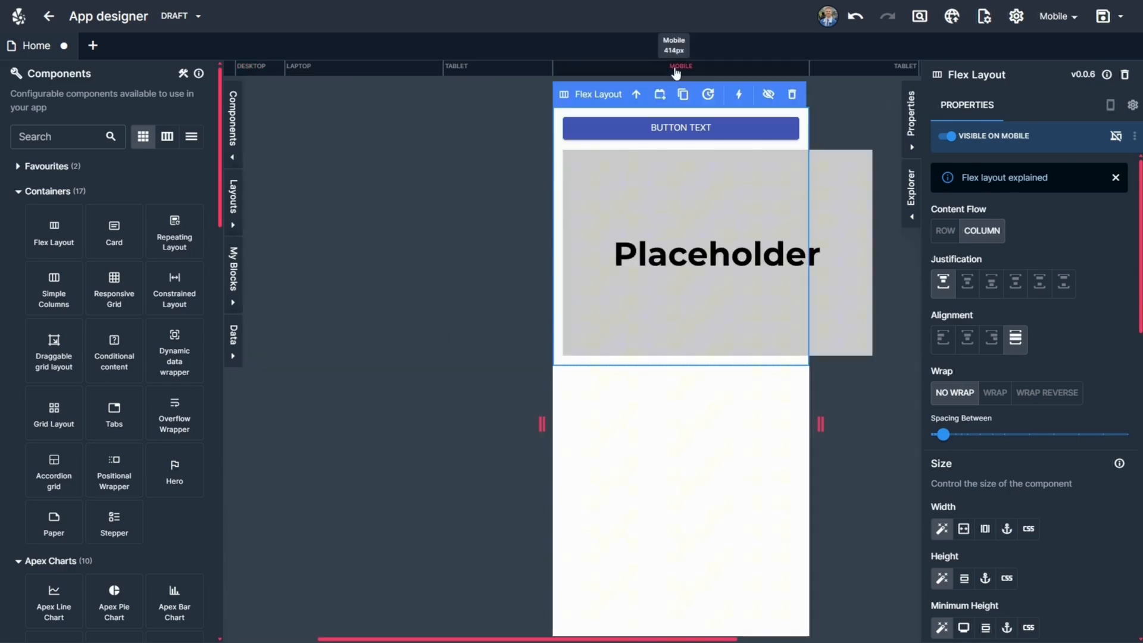
left_click(265, 69)
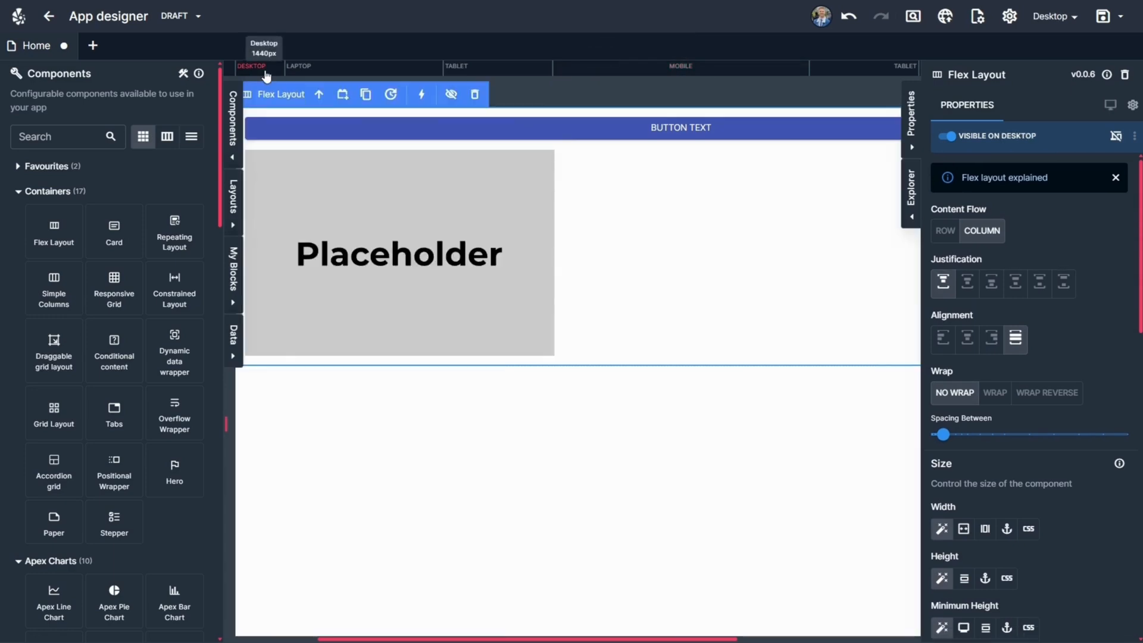
left_click(945, 231)
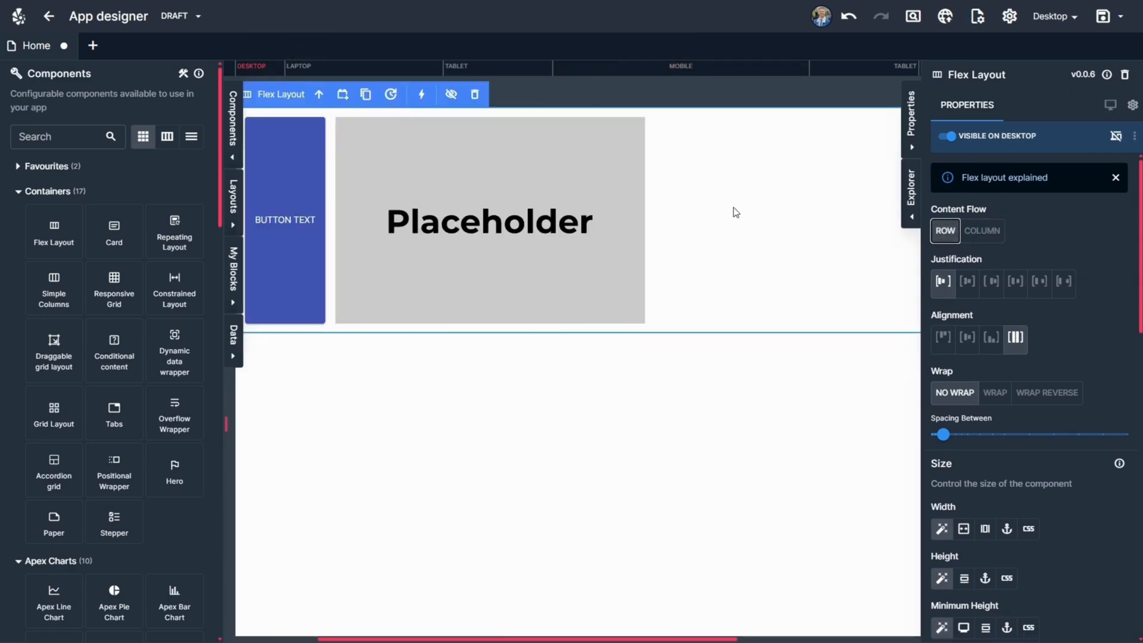
At the Mobile breakpoint, enable responsive overrides for the Flex Layout and set its content flow to Column.
left_click(696, 68)
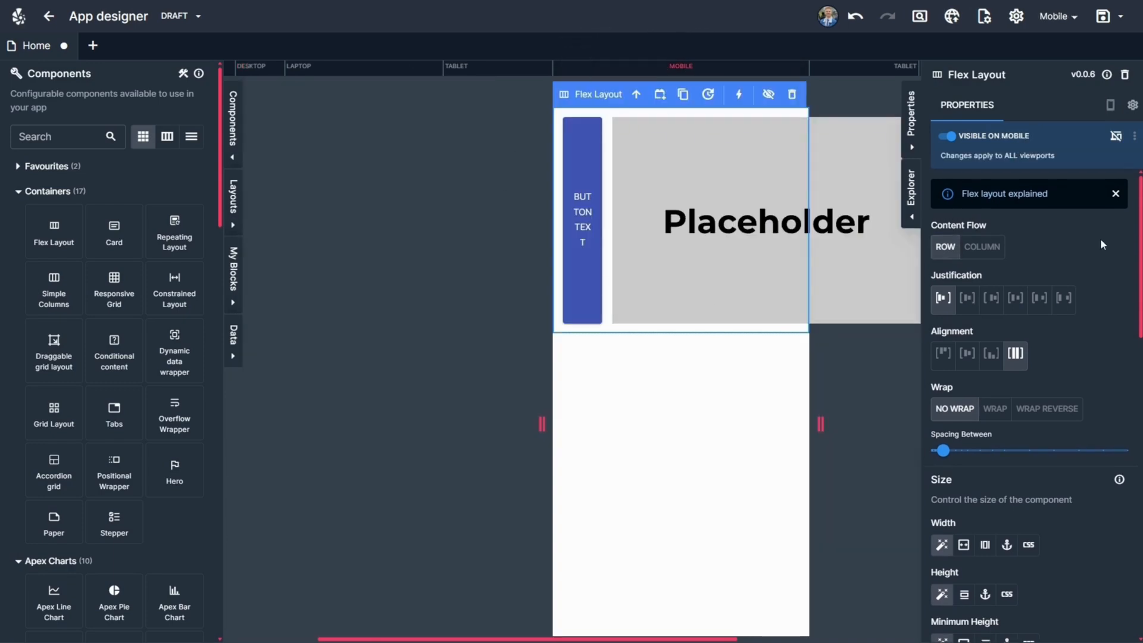
left_click(1117, 138)
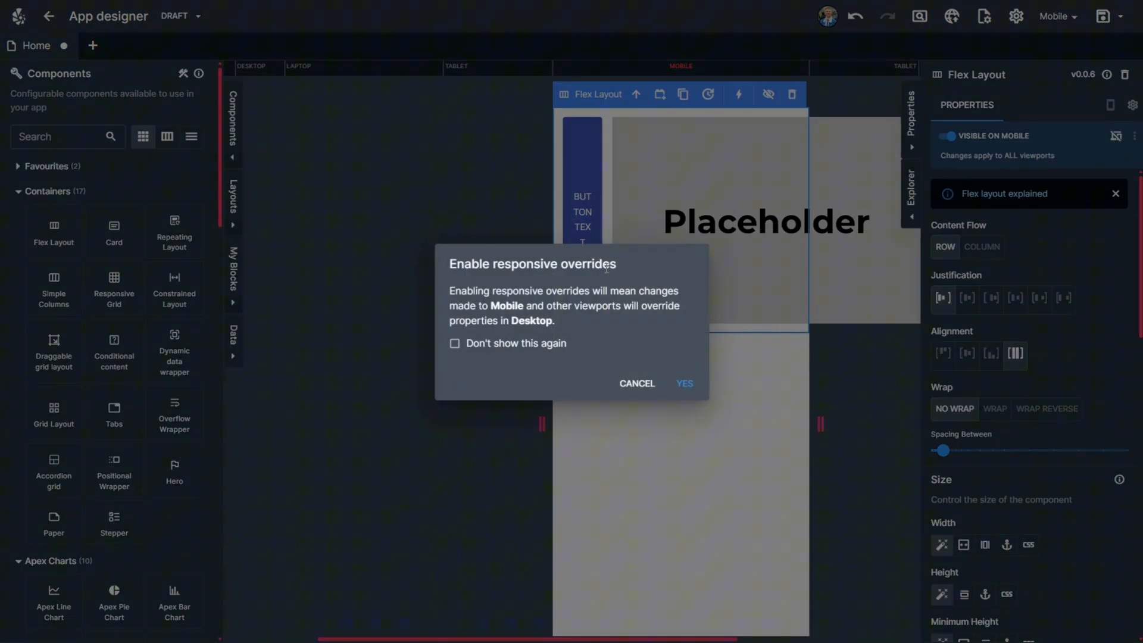
left_click(679, 391)
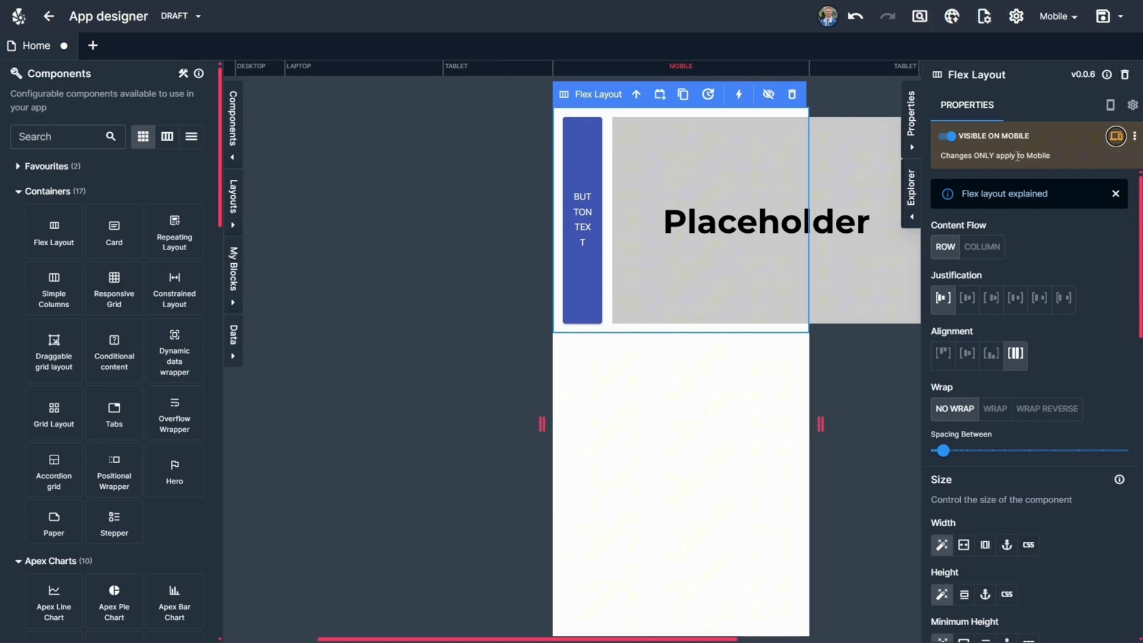
left_click(981, 256)
Clear the placeholder image's custom width and return its width to the automatic setting.
left_click(632, 218)
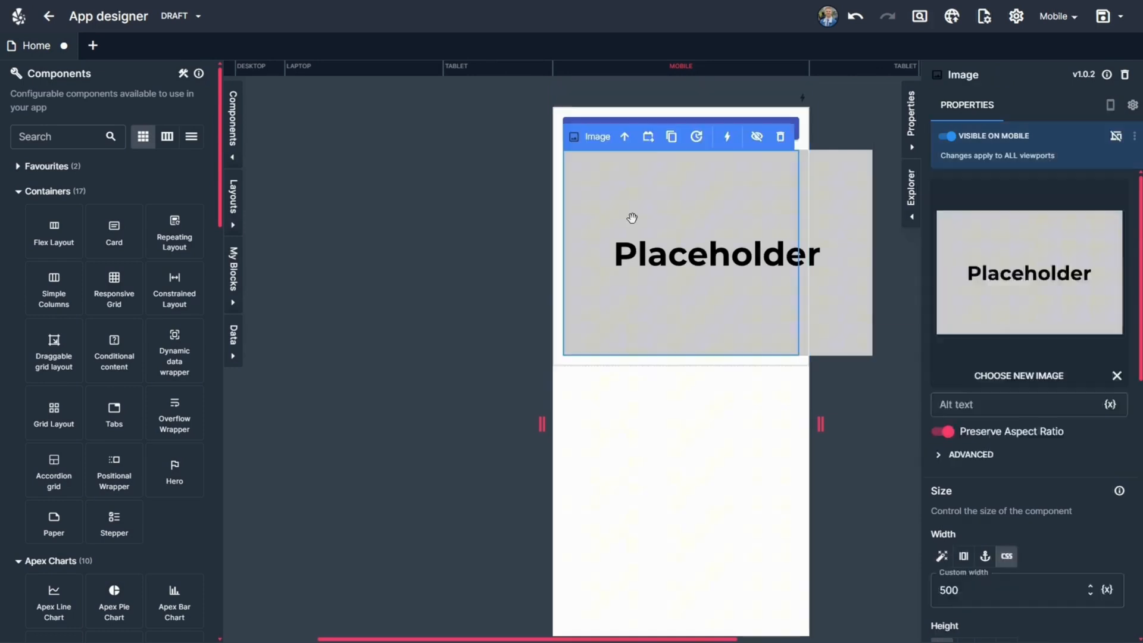
left_click(938, 527)
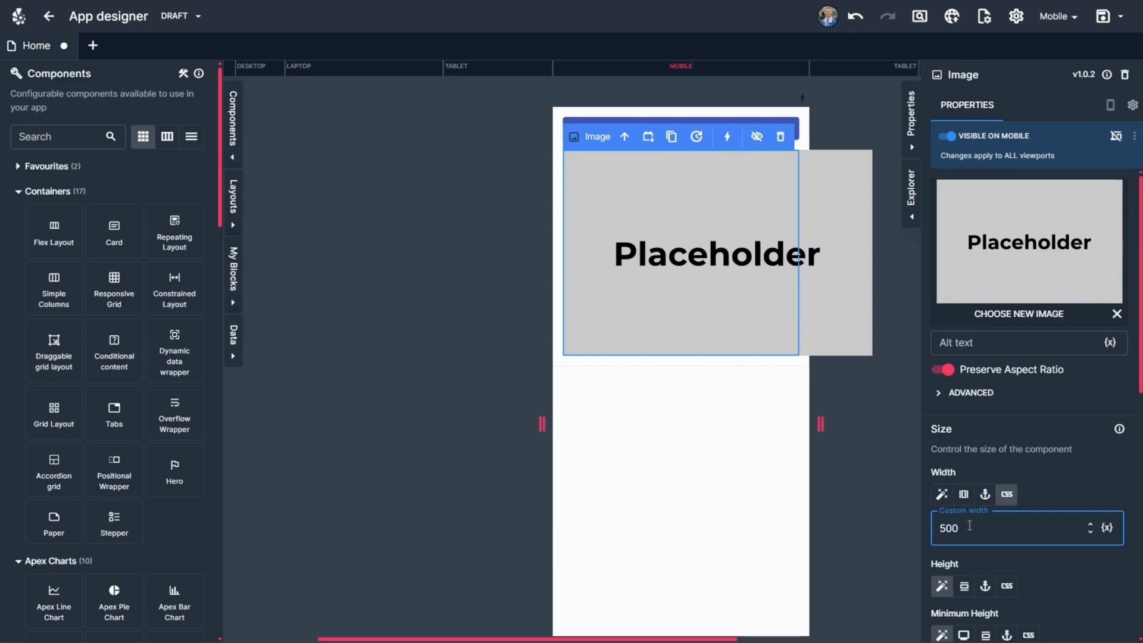
key("Delete")
key("Delete")
left_click(941, 494)
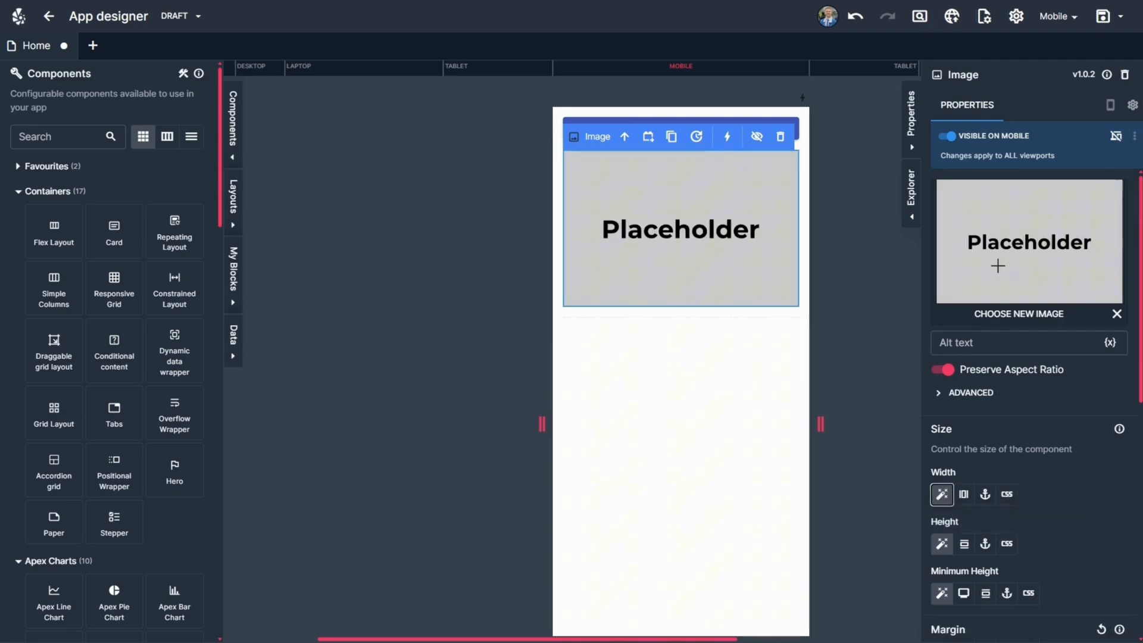
Compare the image's size and the layout's arrangement between the Desktop and Mobile breakpoints, ending on Desktop.
left_click(273, 69)
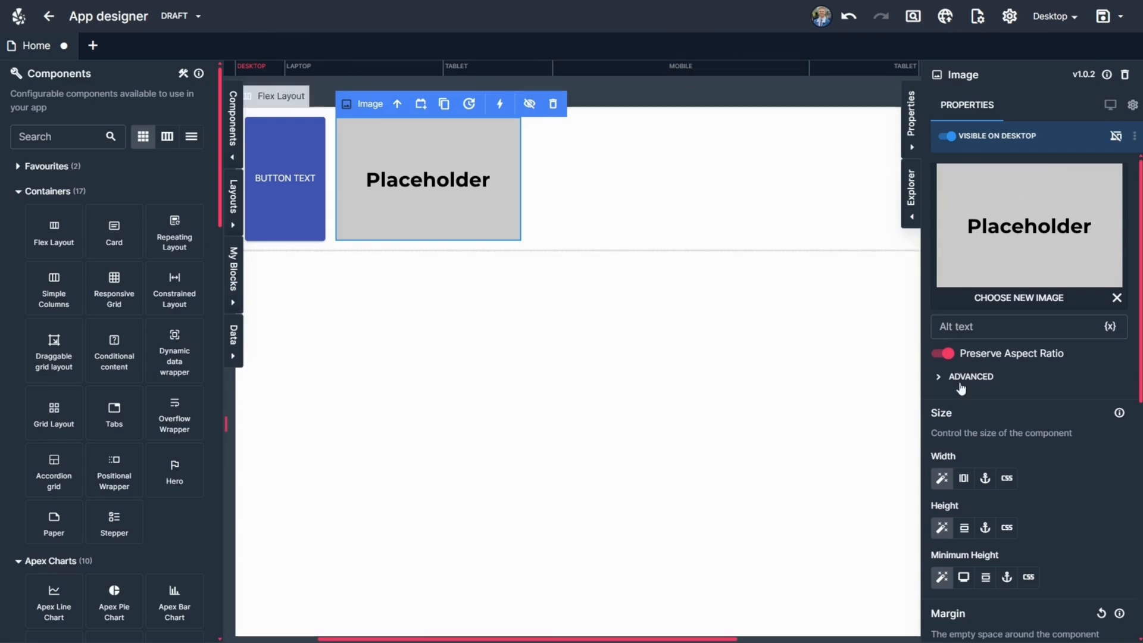
left_click(692, 69)
left_click(258, 72)
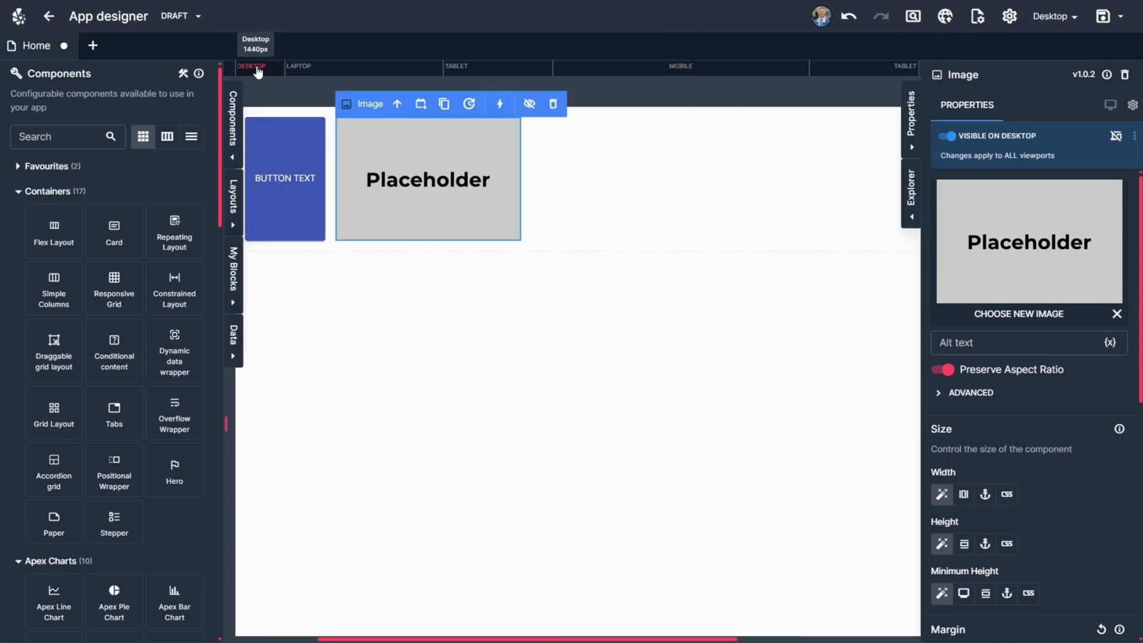
left_click(606, 75)
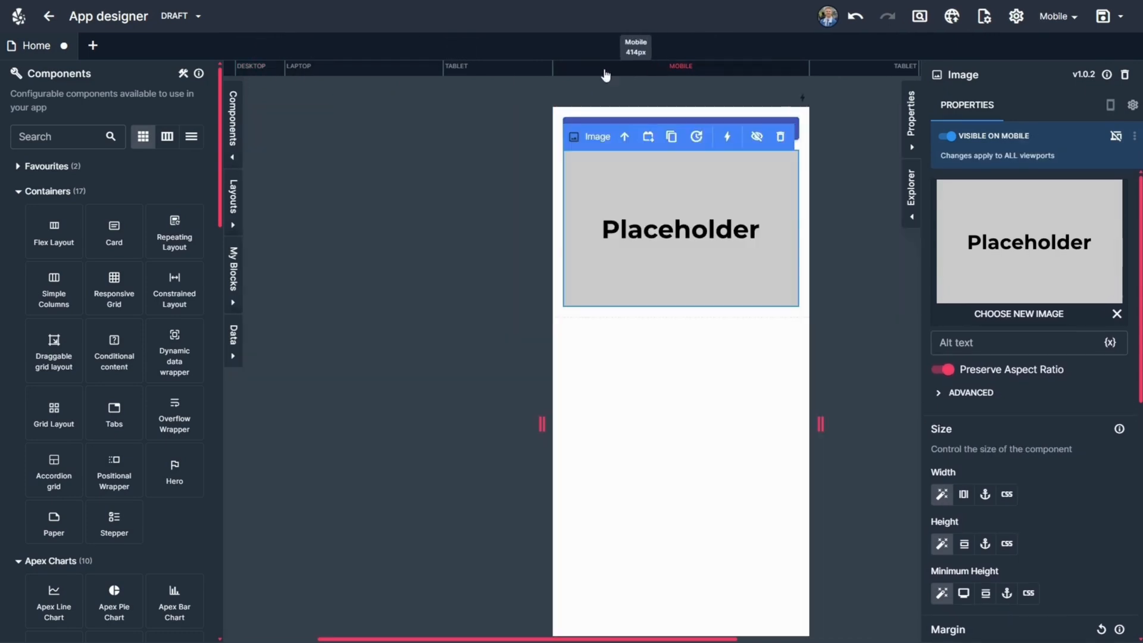
left_click(262, 69)
Select the Flex Layout, check its arrangement at the Laptop and Tablet breakpoints, and return to Desktop.
left_click(395, 105)
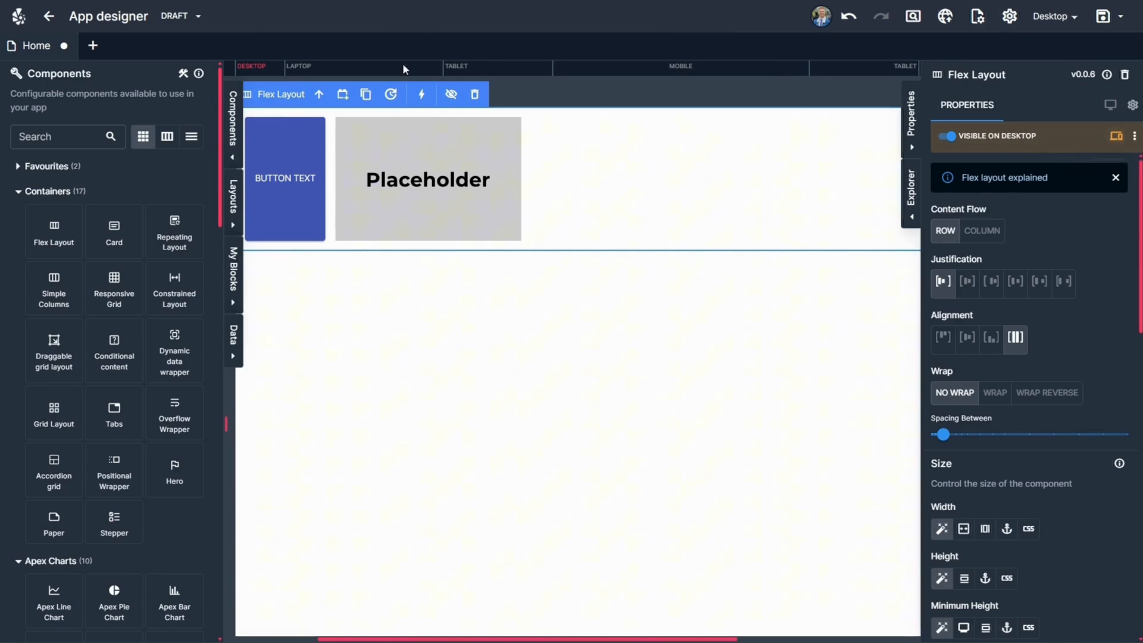
left_click(379, 68)
left_click(505, 72)
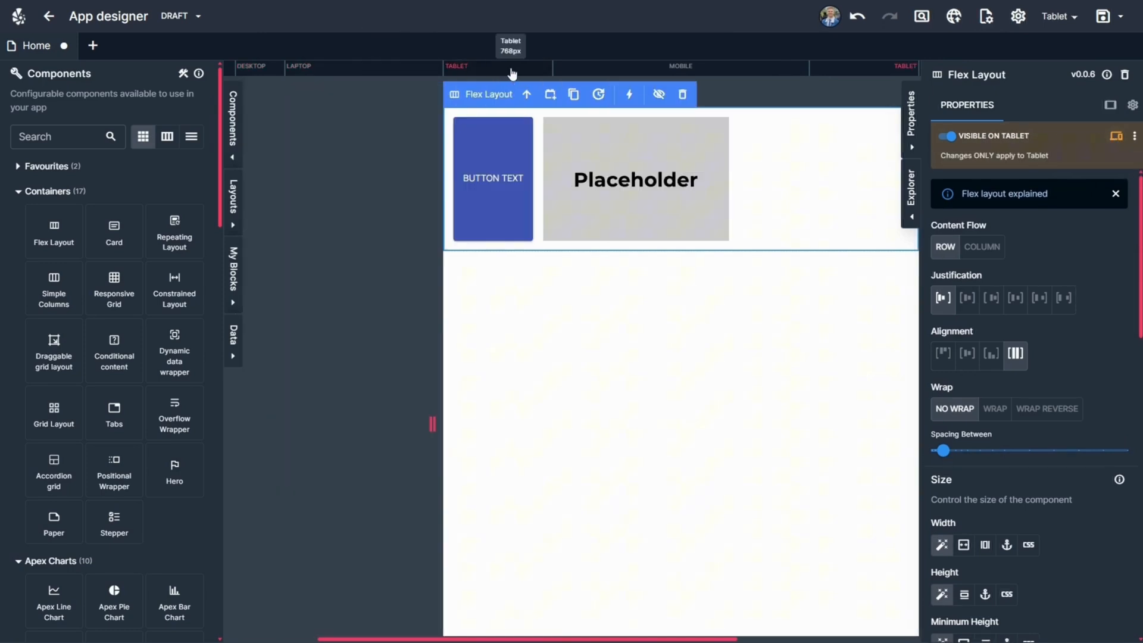
left_click(246, 70)
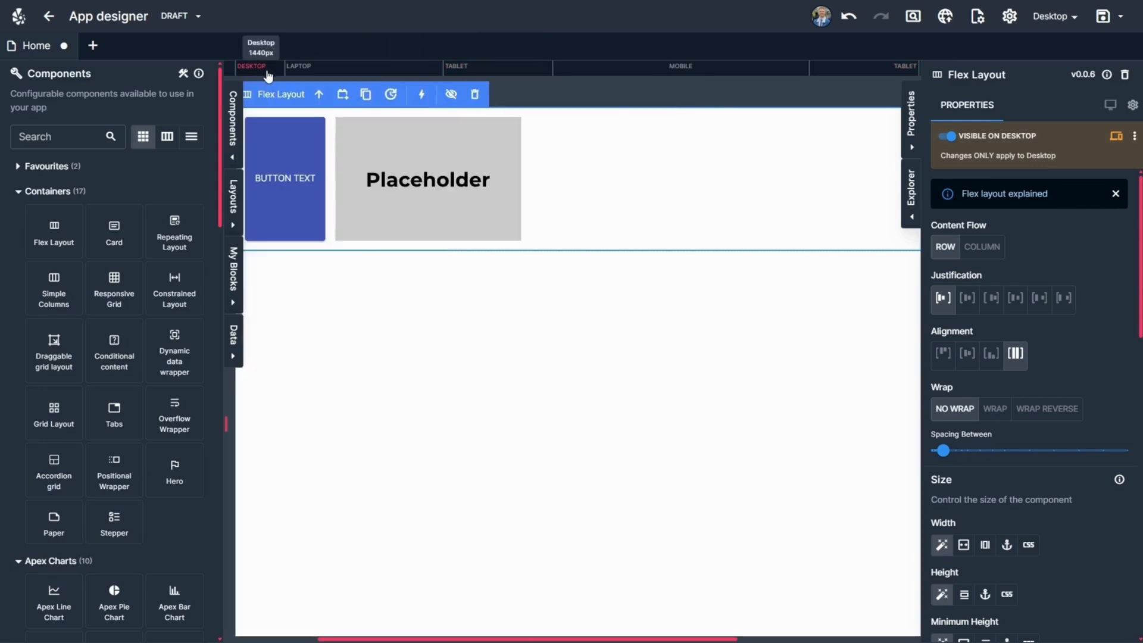
Inspect the image's advanced properties at the Mobile and Desktop breakpoints, then select its parent Flex Layout on Mobile.
left_click(462, 160)
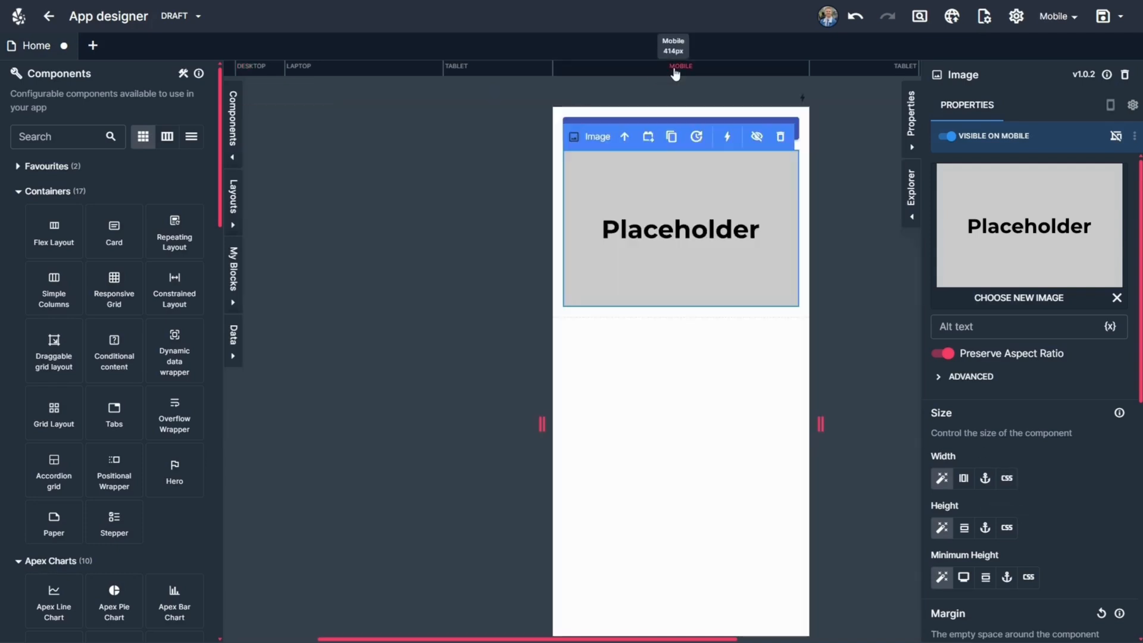
left_click(676, 68)
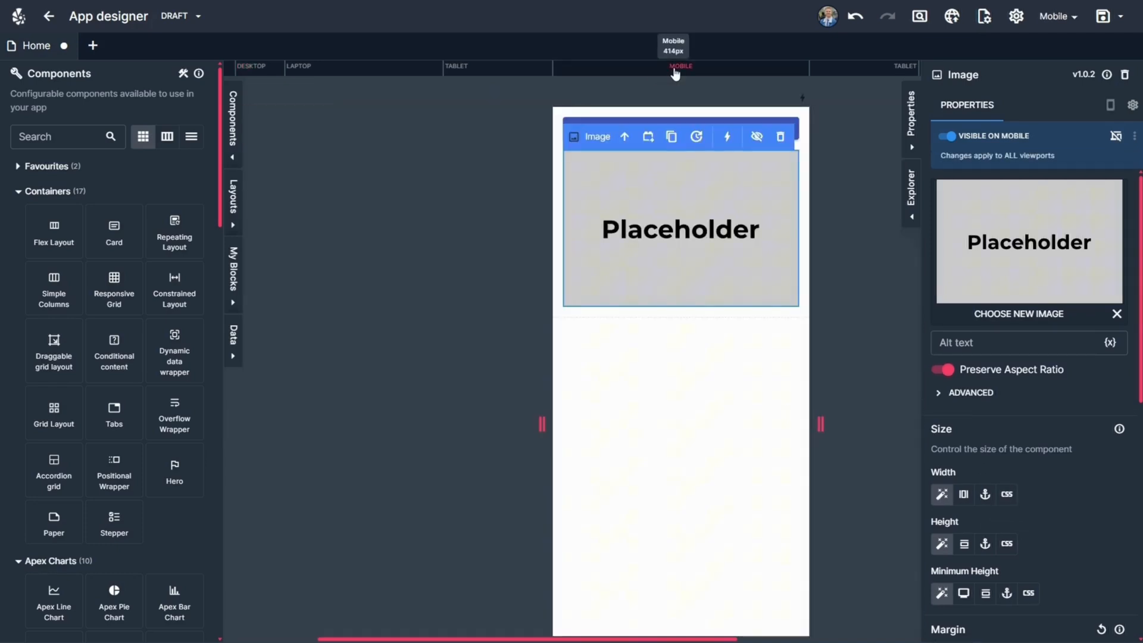
left_click(970, 394)
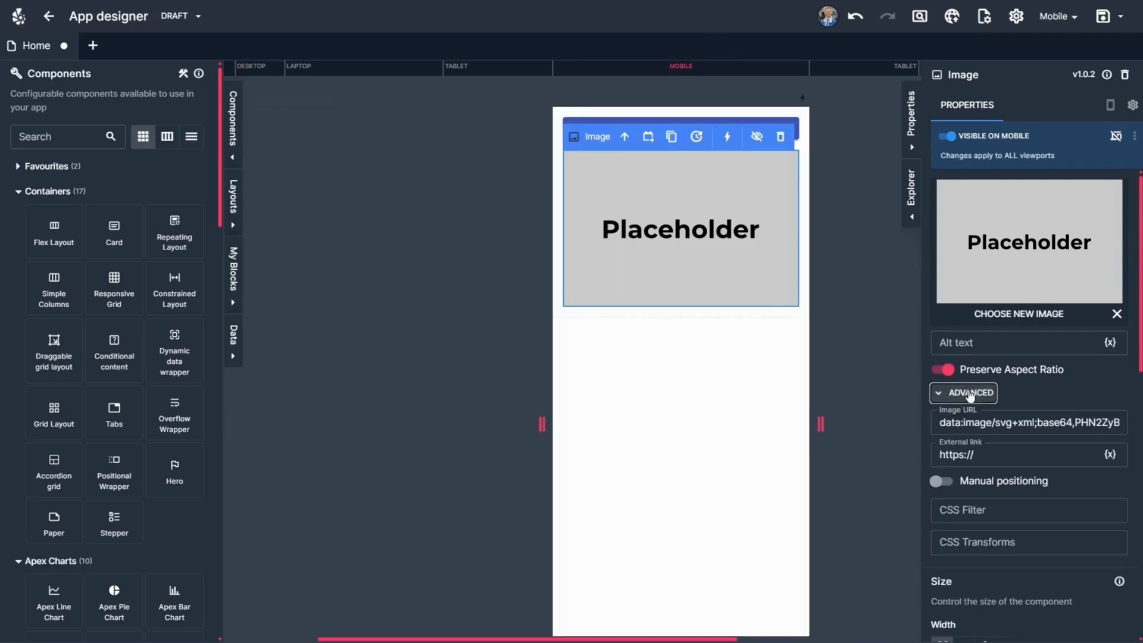
left_click(263, 71)
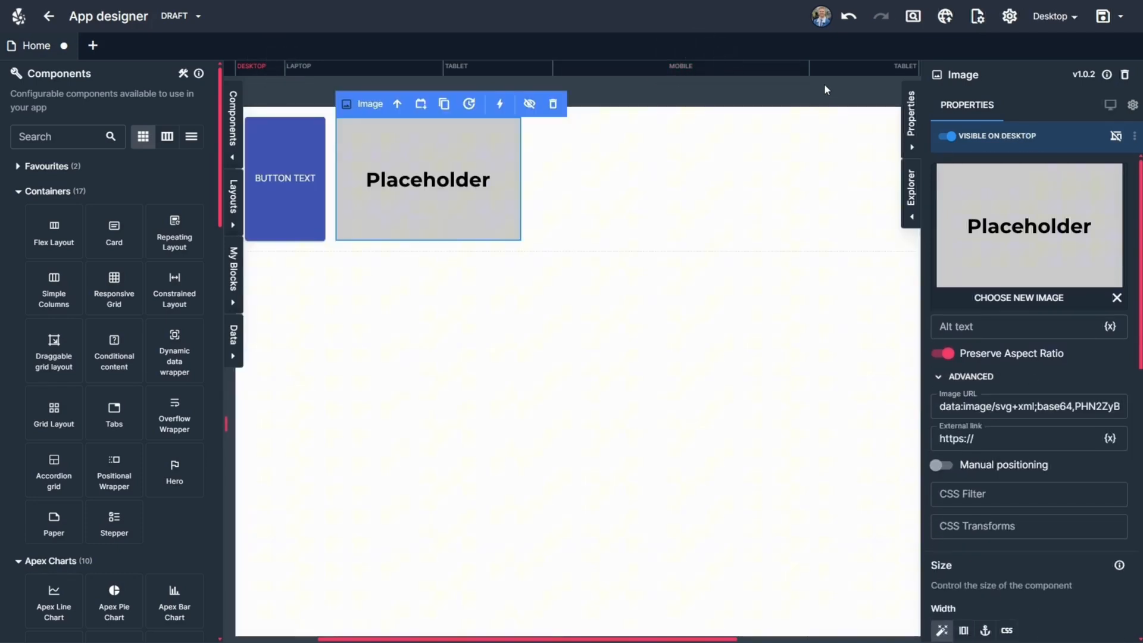
left_click(727, 71)
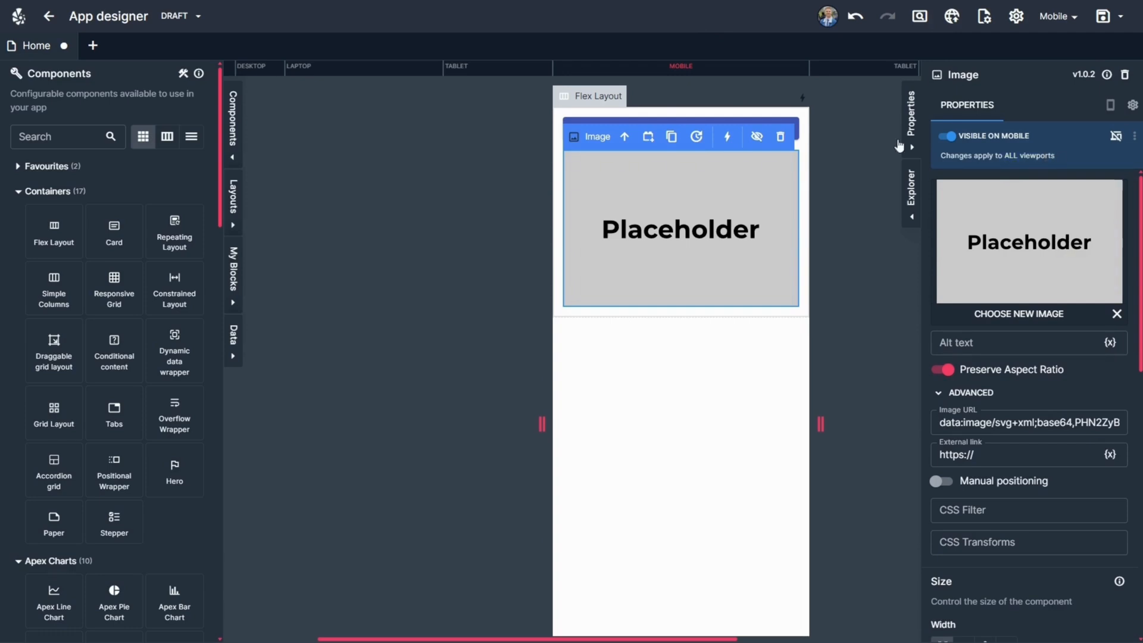
left_click(625, 137)
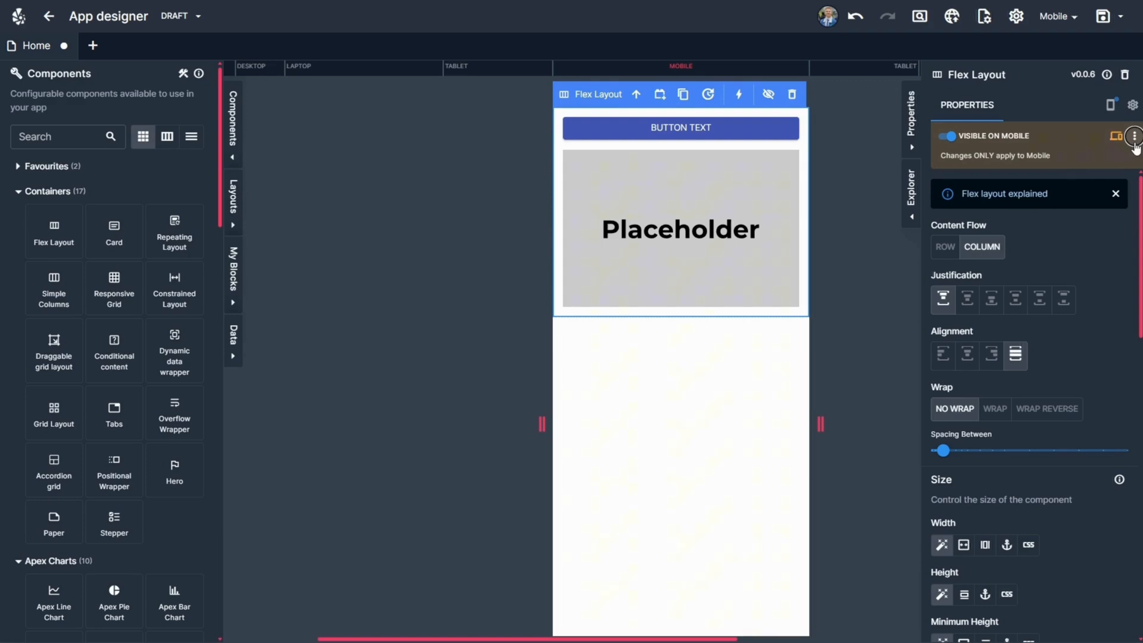
At the Tablet breakpoint, increase the Flex Layout's spacing between items to a little over a third of its range.
left_click(518, 72)
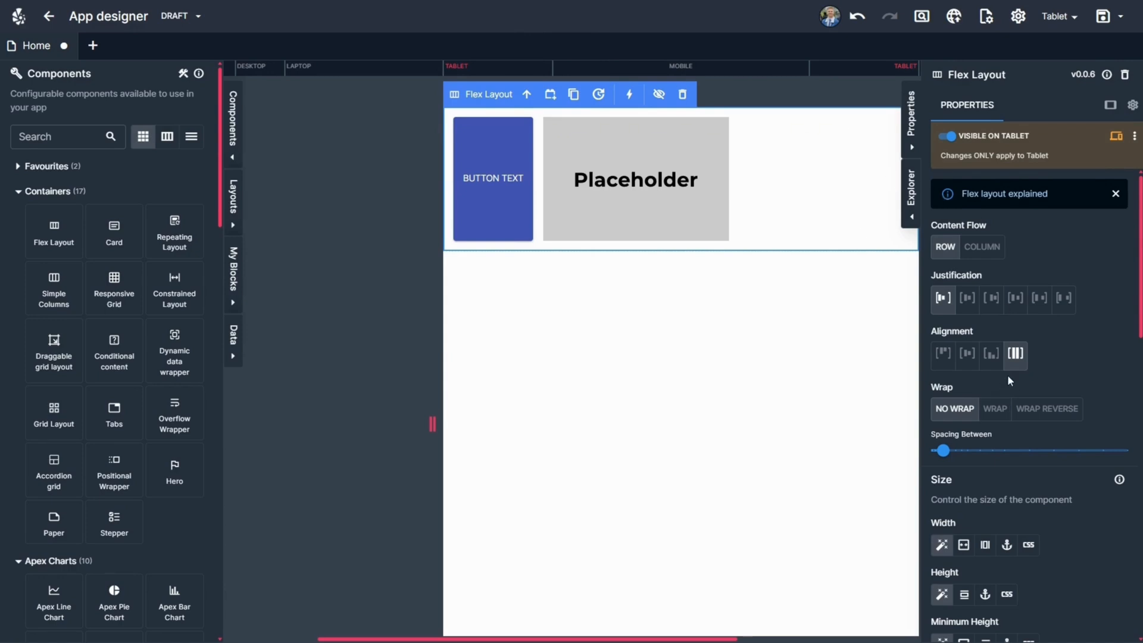
scroll(994, 397, "down", 3)
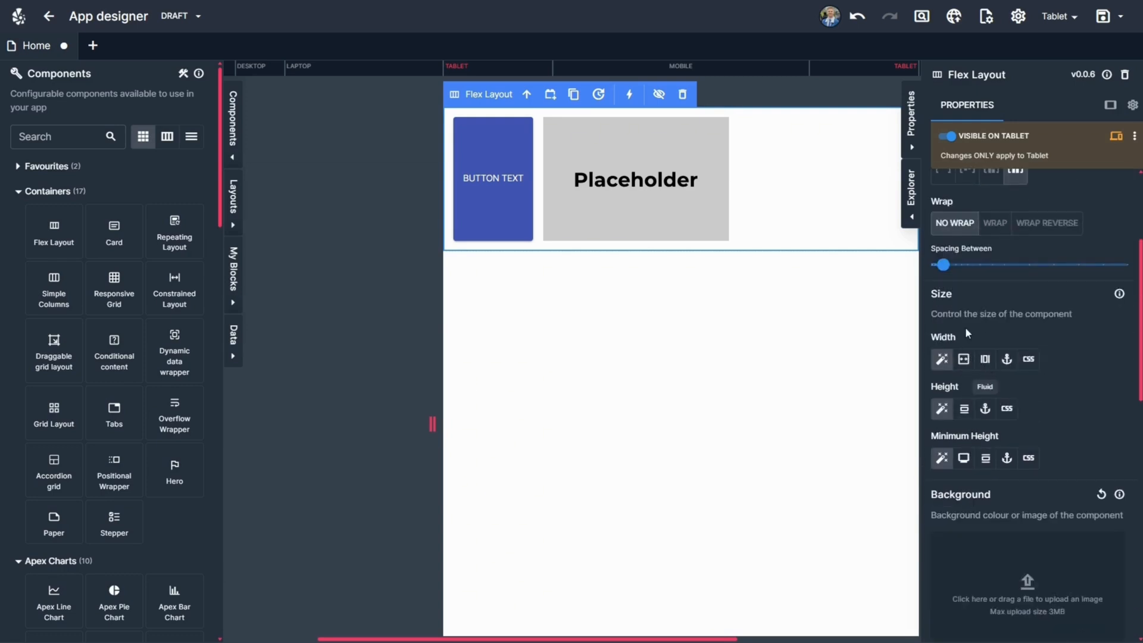
left_click_drag(944, 264, 1005, 265)
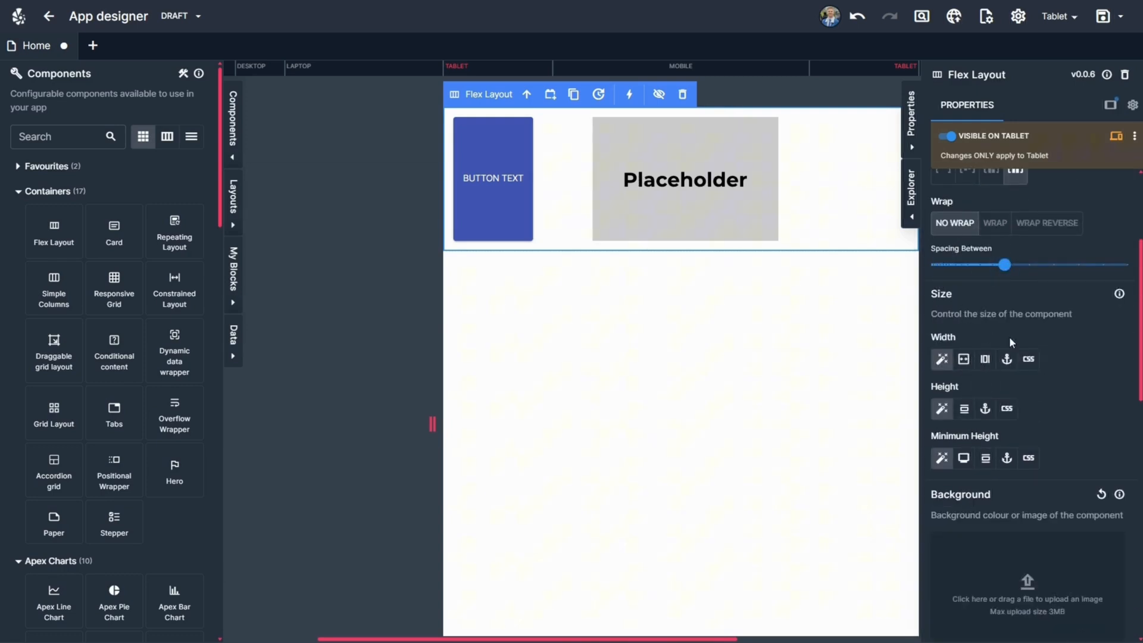
scroll(1009, 334, "up", 3)
Copy the Flex Layout's Tablet overrides to the Mobile breakpoint, and undo the copy.
left_click(641, 72)
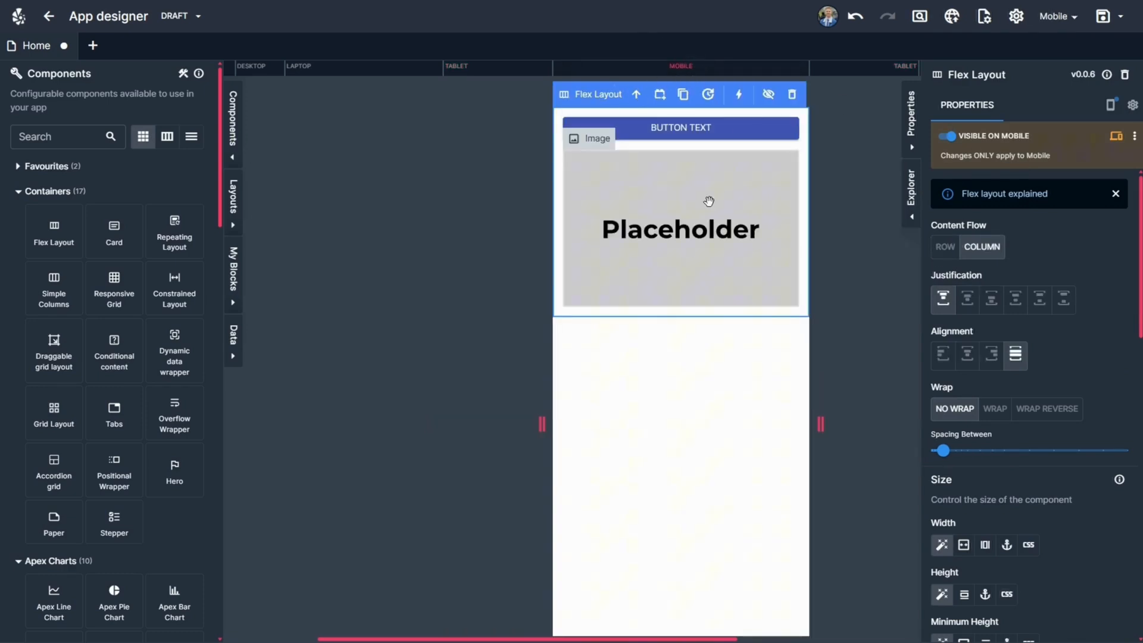
left_click(1134, 136)
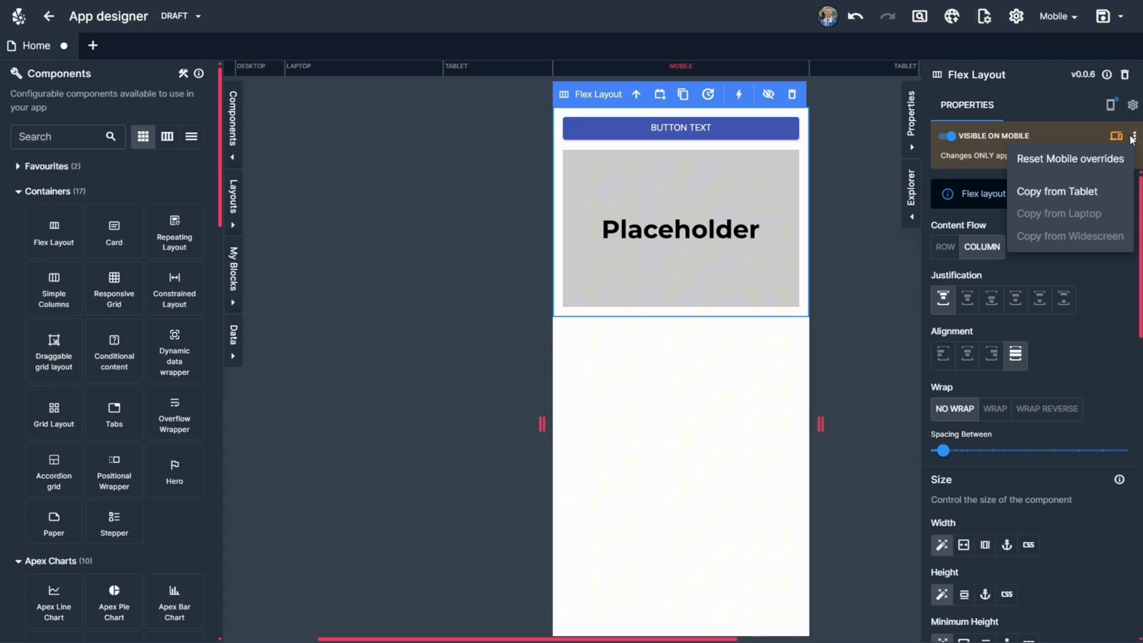
left_click(1070, 192)
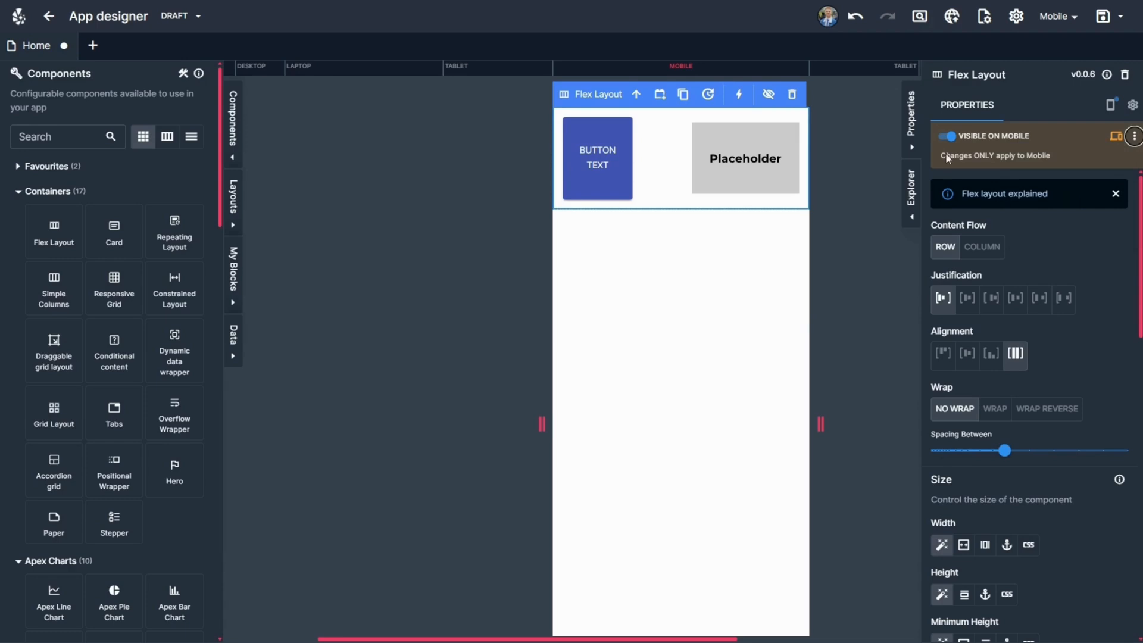
left_click(855, 17)
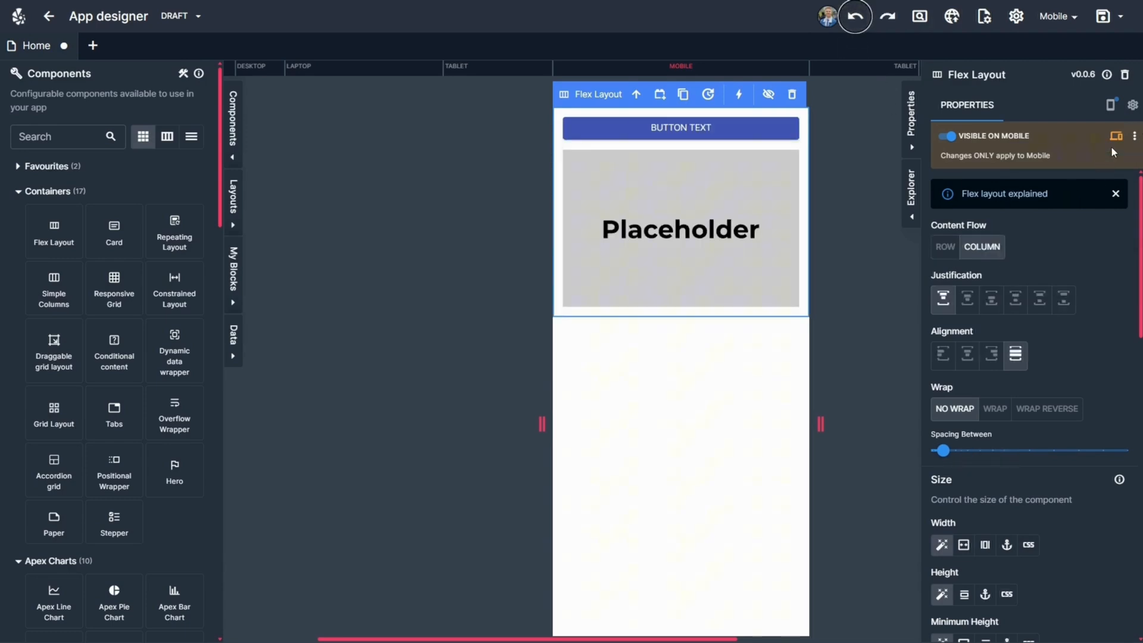
Reset the Flex Layout's Mobile overrides and disable responsive overrides for the component.
left_click(1135, 136)
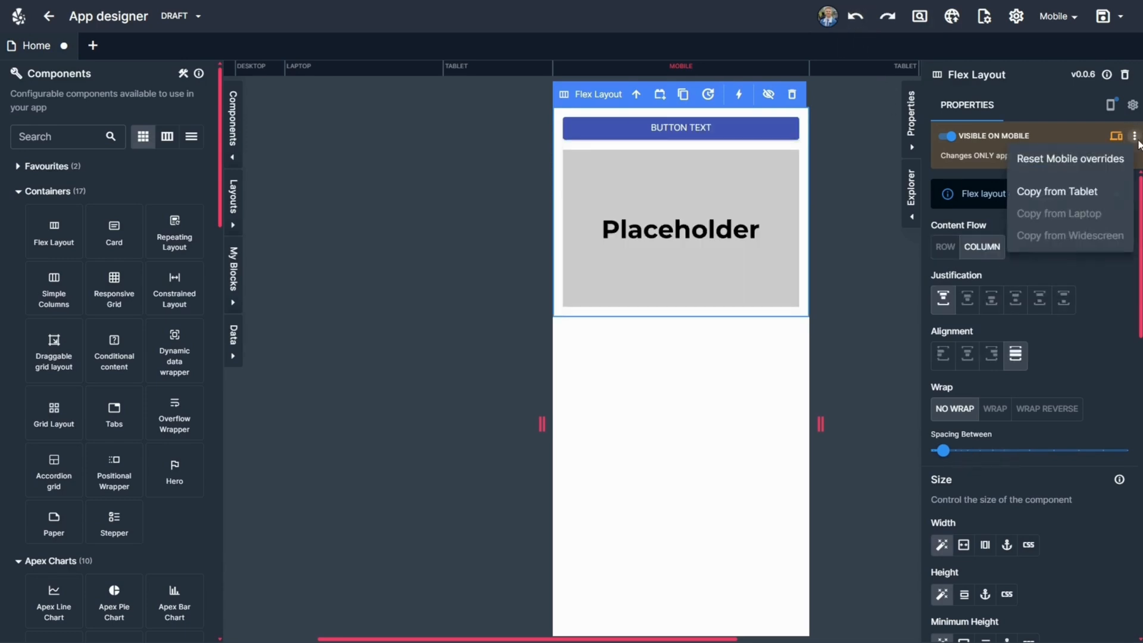
left_click(1090, 160)
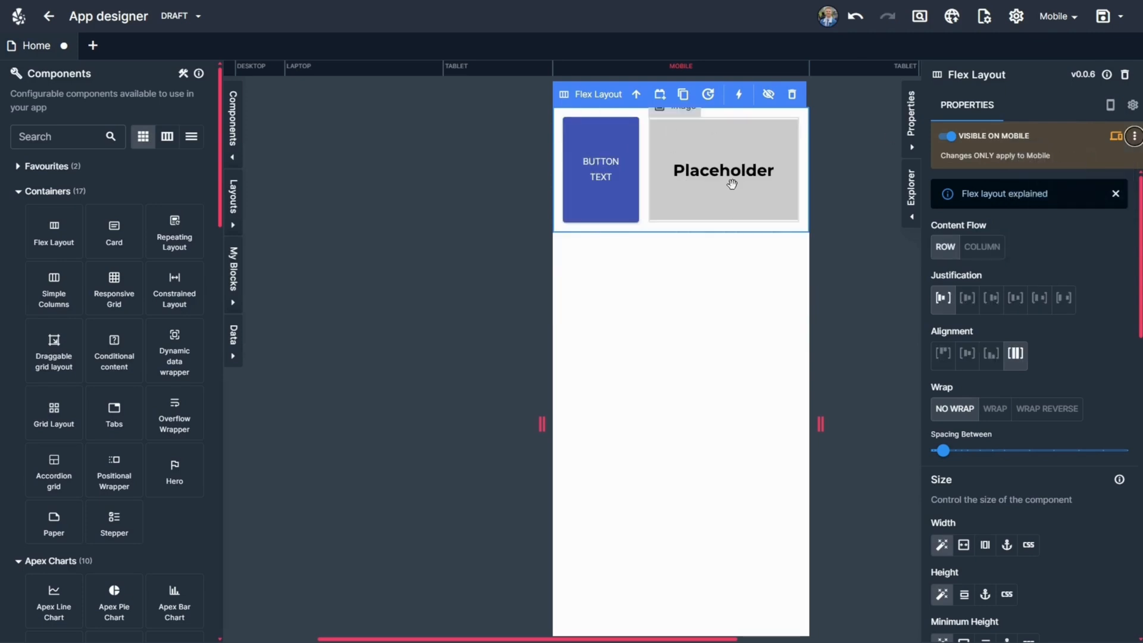
left_click(1117, 137)
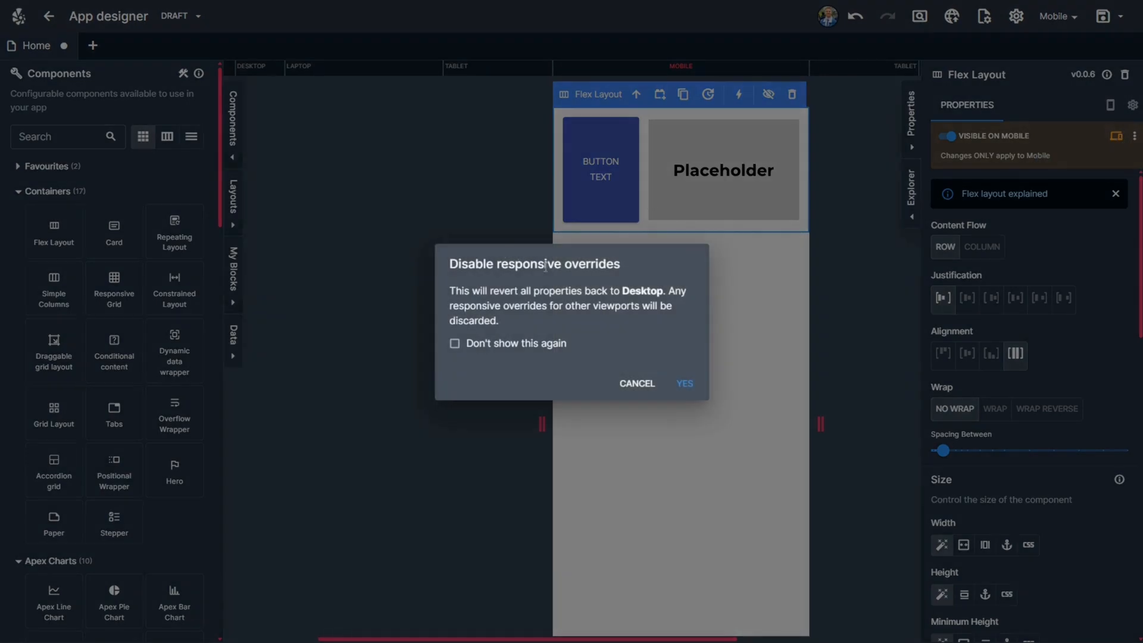
left_click(683, 384)
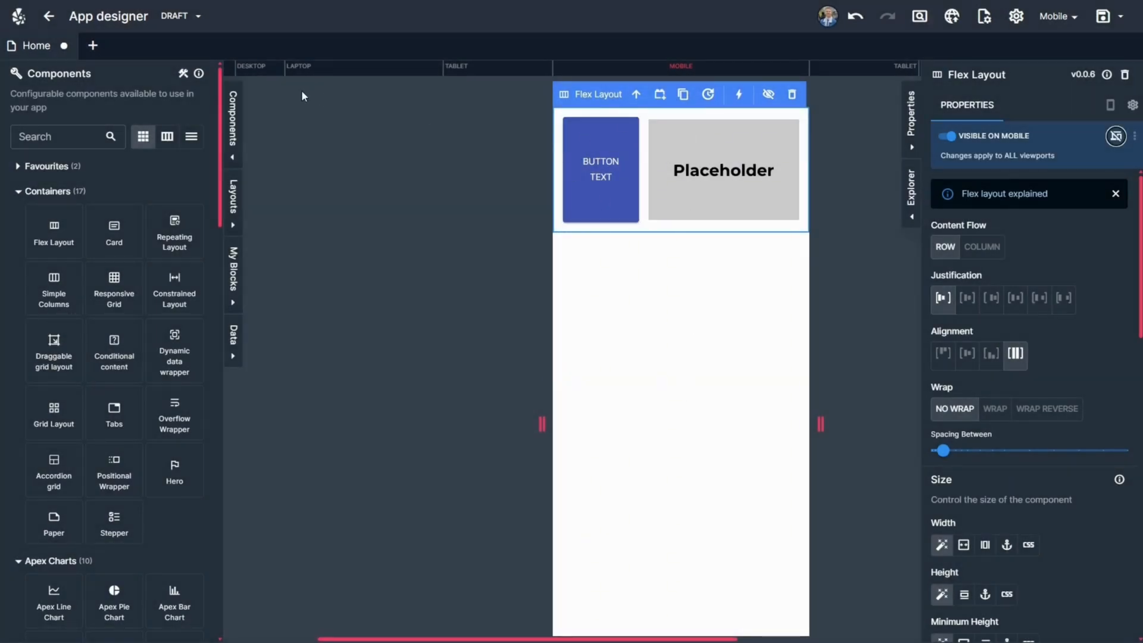
On Desktop, increase the Flex Layout's spacing between items to a little past mid-range, and compare it at Mobile and Desktop.
left_click(258, 70)
left_click_drag(943, 435, 1053, 435)
left_click(681, 66)
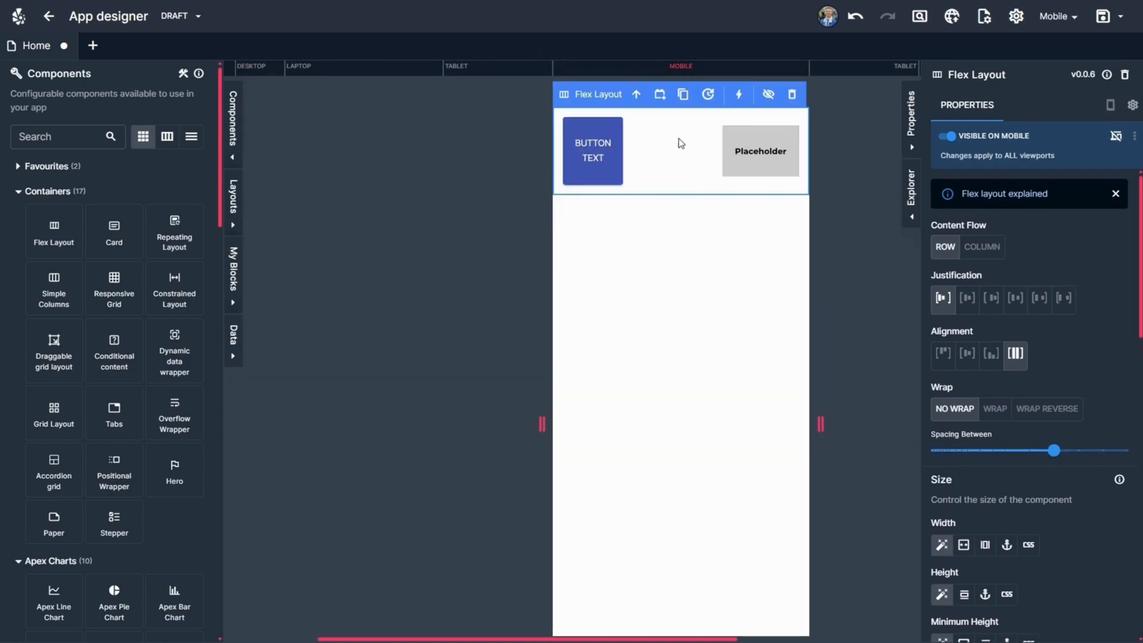
left_click(249, 69)
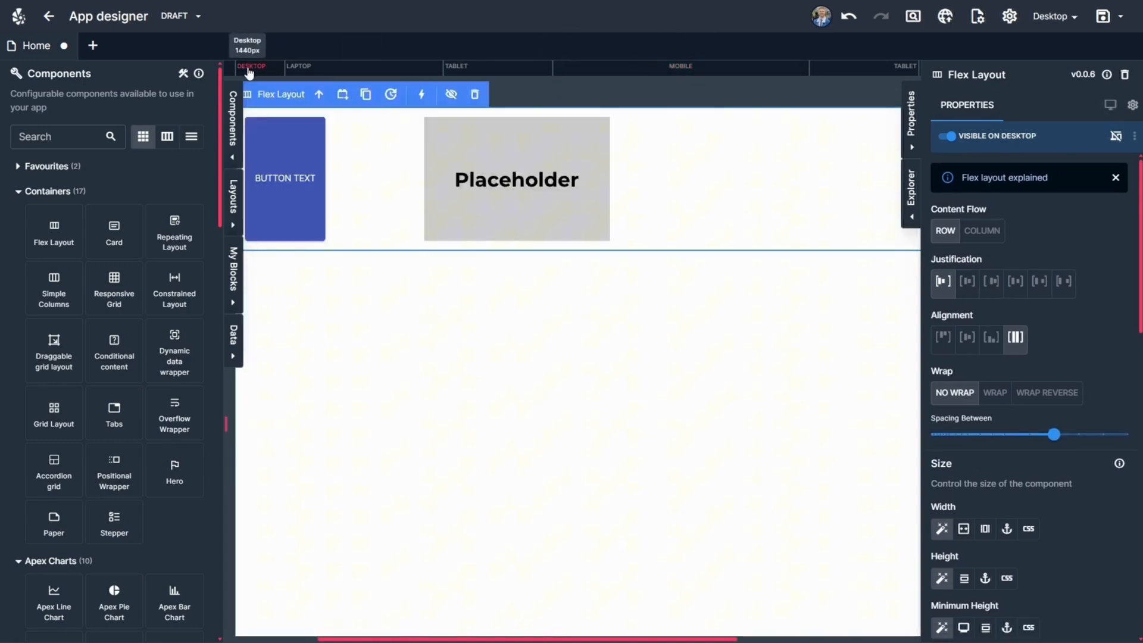